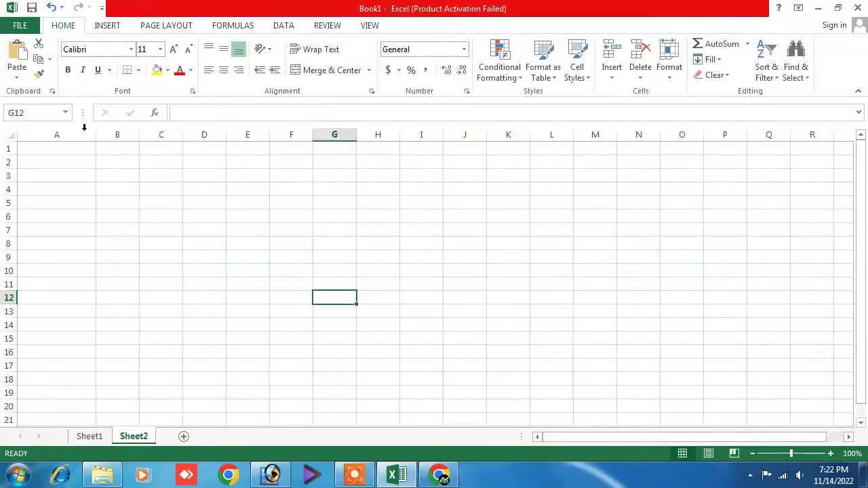
Enter 'student name' as the first heading in A1
{"action": "left_click", "coordinate": [221, 198]}
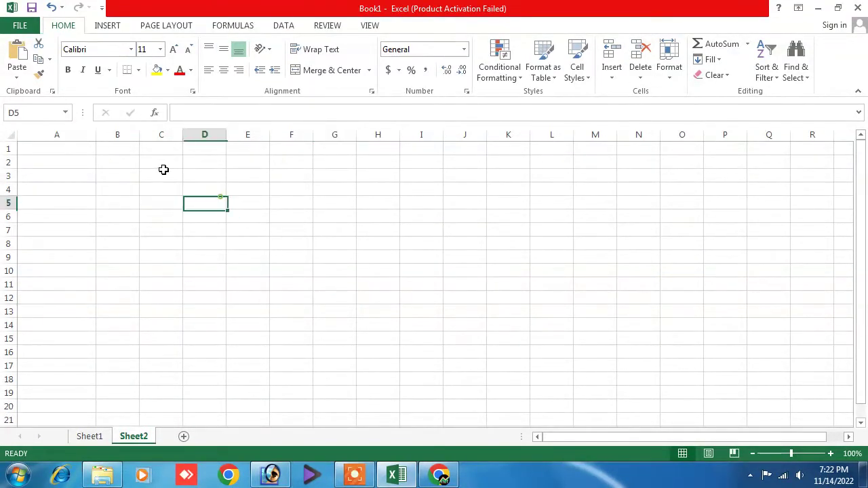
{"action": "left_click", "coordinate": [76, 145]}
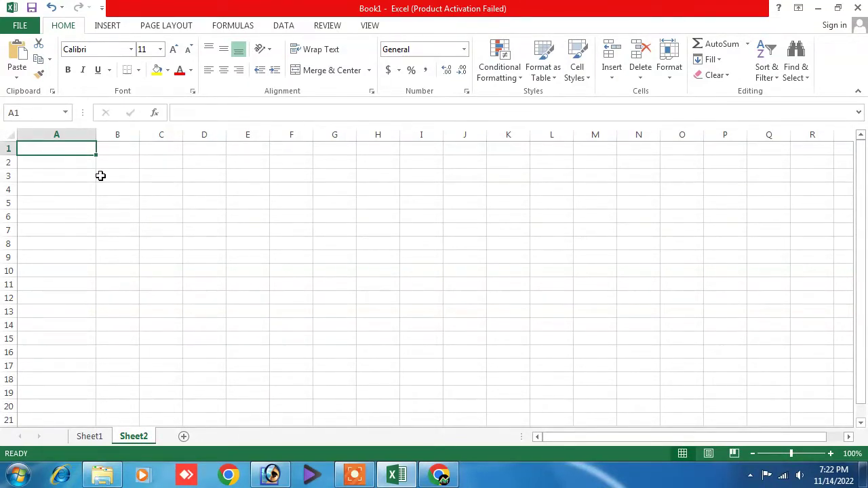
{"action": "type", "text": "student"}
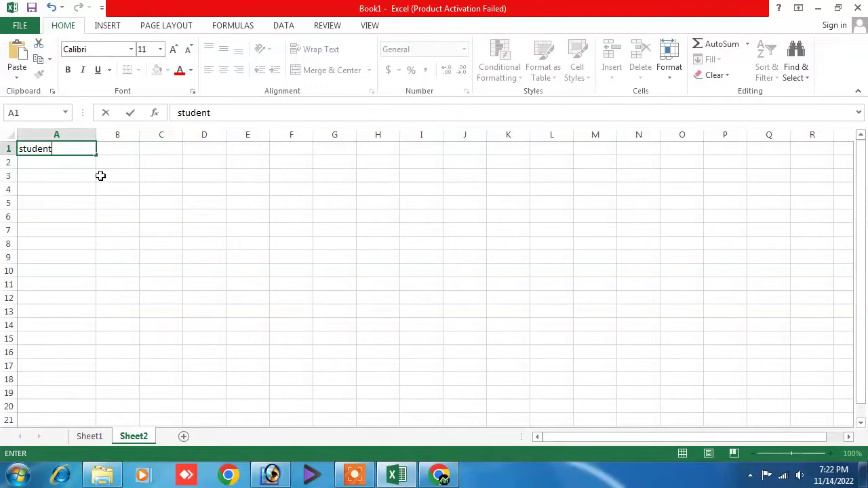
{"action": "type", "text": " name"}
{"action": "key", "text": "Tab"}
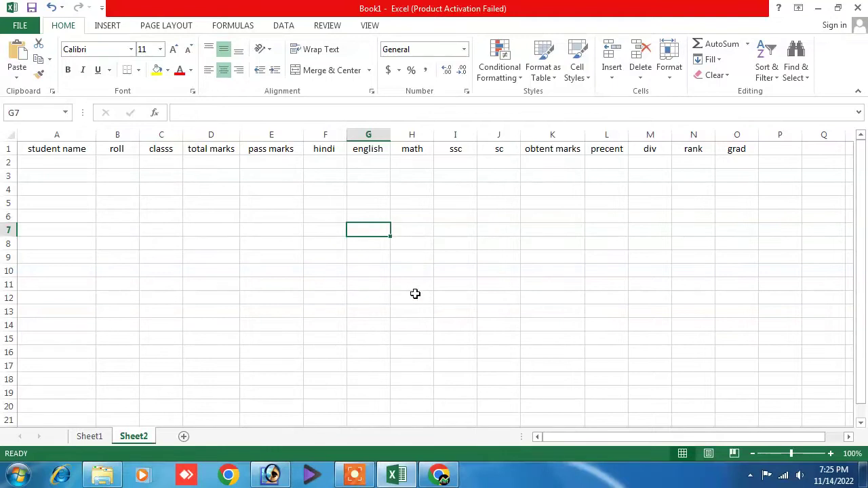
Check the row 1 headings from student name, roll and classs through rank and grad
{"action": "left_click", "coordinate": [80, 151]}
{"action": "left_click", "coordinate": [110, 150]}
{"action": "left_click", "coordinate": [152, 151]}
{"action": "left_click", "coordinate": [214, 151]}
{"action": "left_click", "coordinate": [267, 149]}
{"action": "left_click", "coordinate": [327, 150]}
{"action": "left_click", "coordinate": [364, 150]}
{"action": "left_click", "coordinate": [412, 148]}
{"action": "left_click", "coordinate": [469, 151]}
{"action": "left_click", "coordinate": [503, 150]}
{"action": "left_click", "coordinate": [549, 150]}
{"action": "left_click", "coordinate": [606, 149]}
{"action": "left_click", "coordinate": [663, 152]}
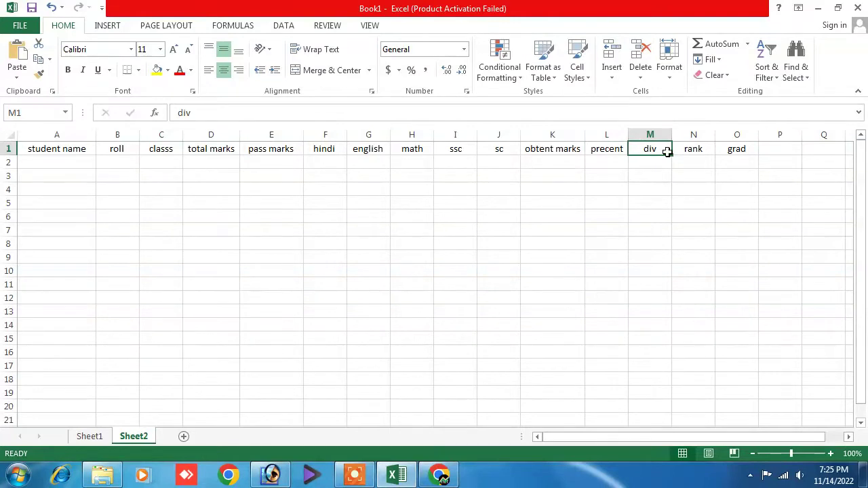
{"action": "left_click", "coordinate": [696, 148]}
{"action": "left_click", "coordinate": [737, 150]}
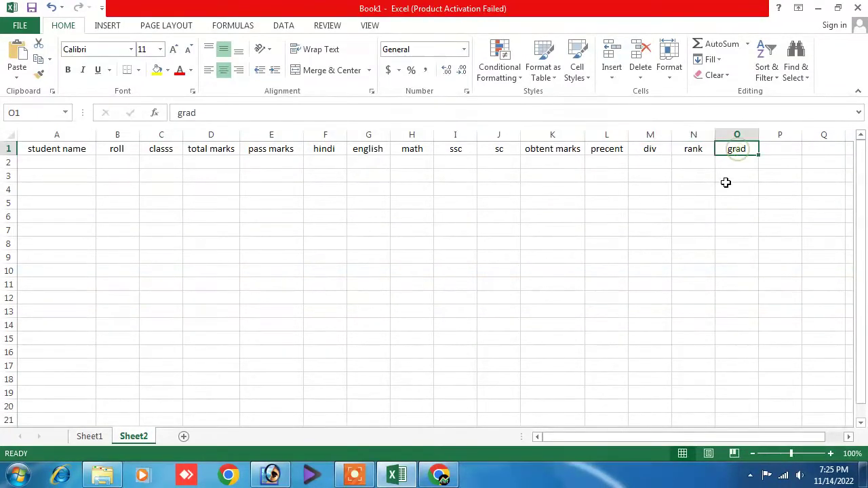
Begin selecting the heading row from the student name column
{"action": "left_click", "coordinate": [726, 184]}
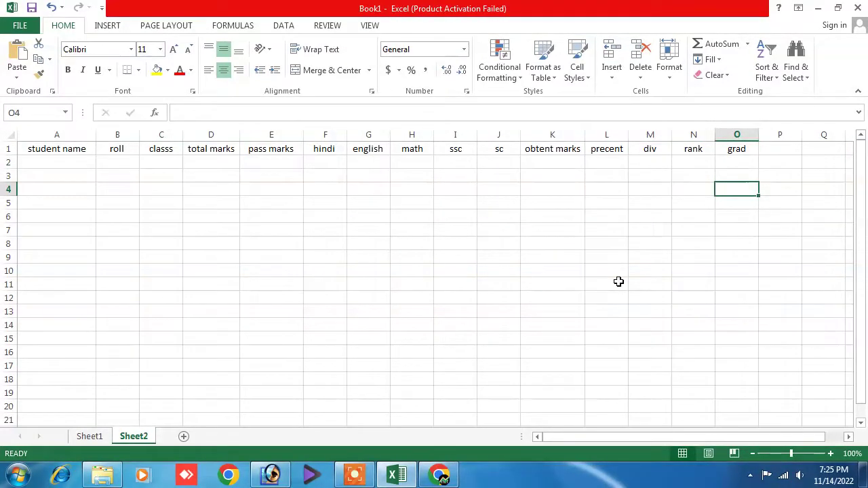
{"action": "left_click", "coordinate": [537, 297]}
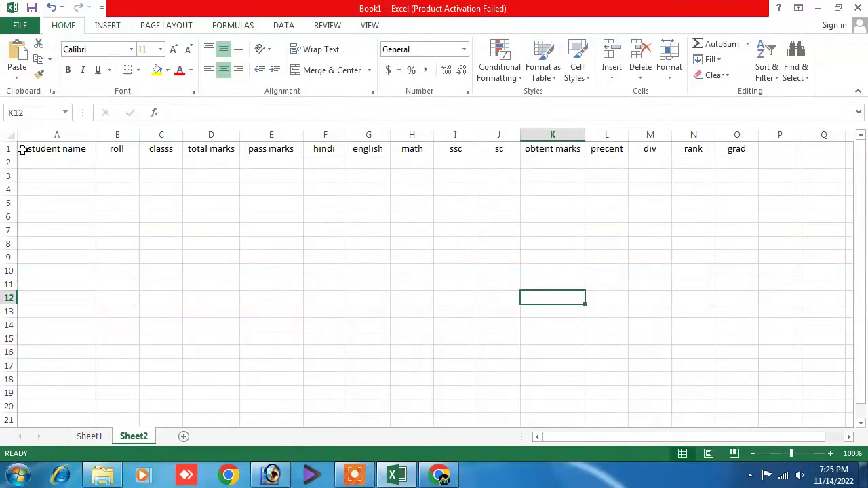
{"action": "left_click_drag", "start_coordinate": [22, 147], "coordinate": [378, 145]}
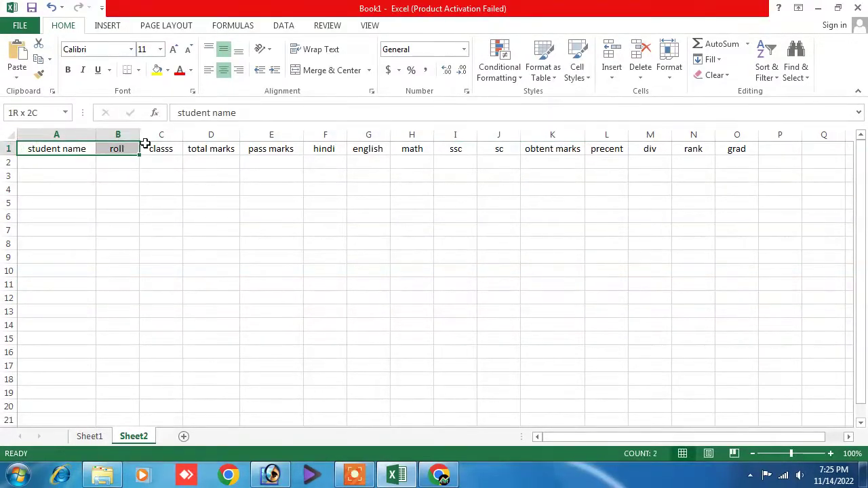
Give headings A1:O1 red text and an orange fill, replacing an initial grey fill
{"action": "left_click_drag", "start_coordinate": [378, 146], "coordinate": [724, 148]}
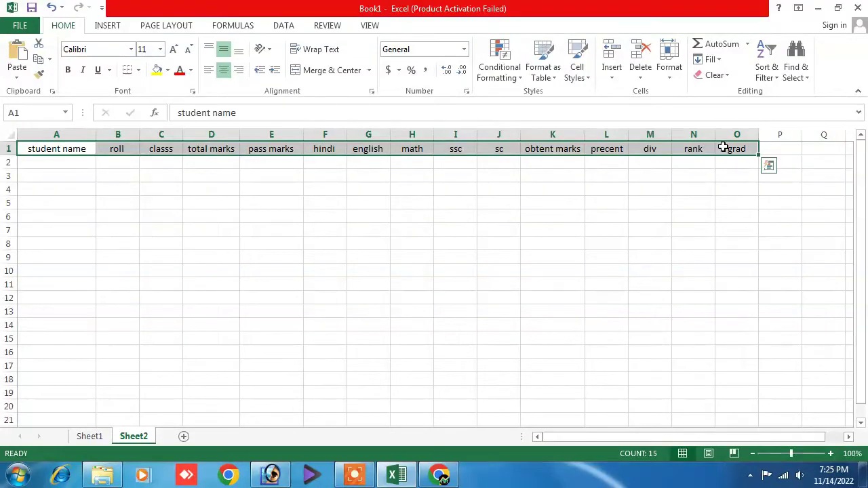
{"action": "left_click", "coordinate": [168, 71]}
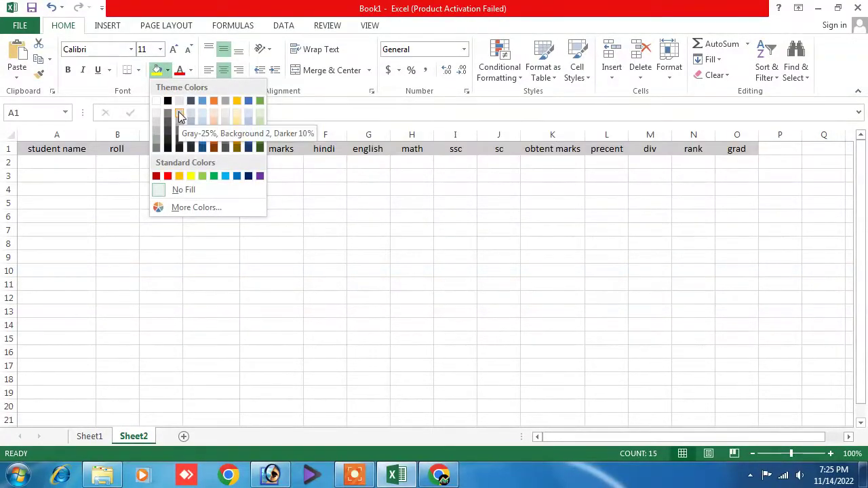
{"action": "left_click", "coordinate": [179, 114]}
{"action": "left_click", "coordinate": [190, 71]}
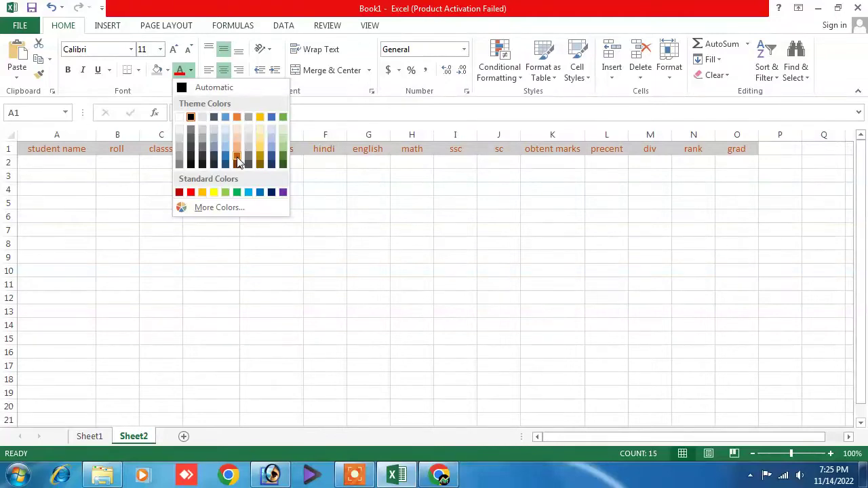
{"action": "left_click", "coordinate": [191, 193]}
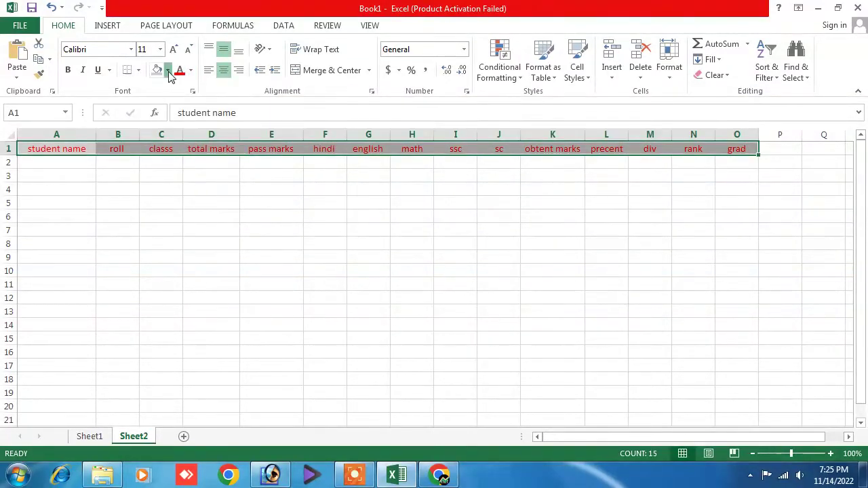
{"action": "left_click", "coordinate": [167, 70]}
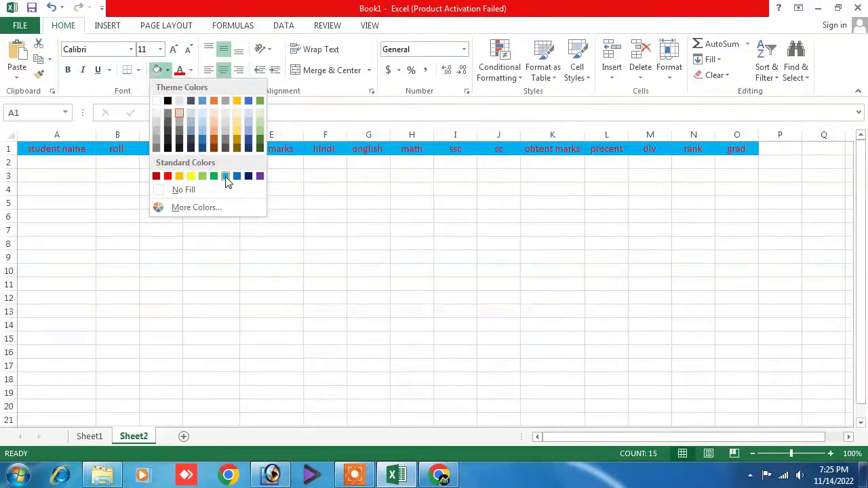
{"action": "left_click", "coordinate": [179, 176]}
{"action": "left_click", "coordinate": [194, 202]}
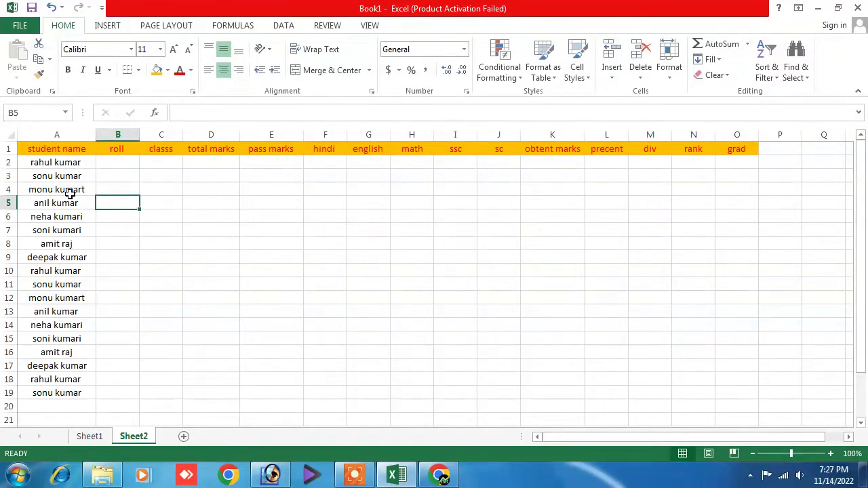
Enter roll numbers 1 and 2 in B2:B3 and drag the series down to B19
{"action": "left_click", "coordinate": [114, 163]}
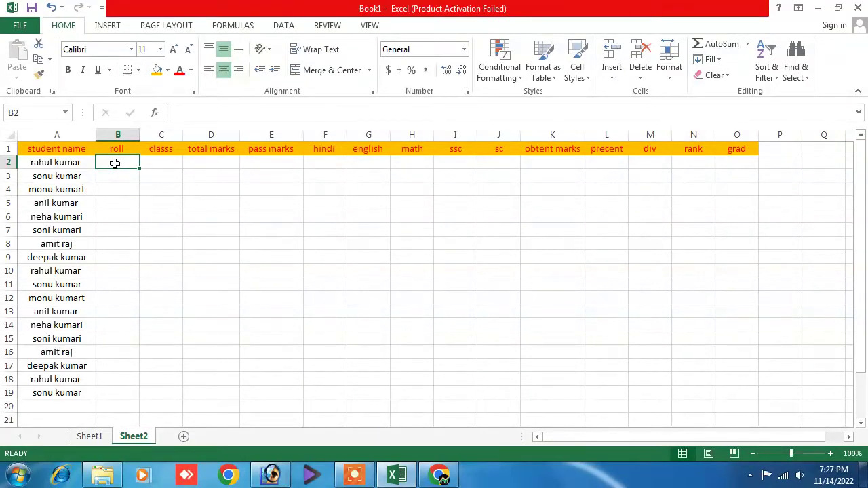
{"action": "type", "text": "1"}
{"action": "left_click", "coordinate": [115, 163]}
{"action": "key", "text": "Right"}
{"action": "type", "text": "2"}
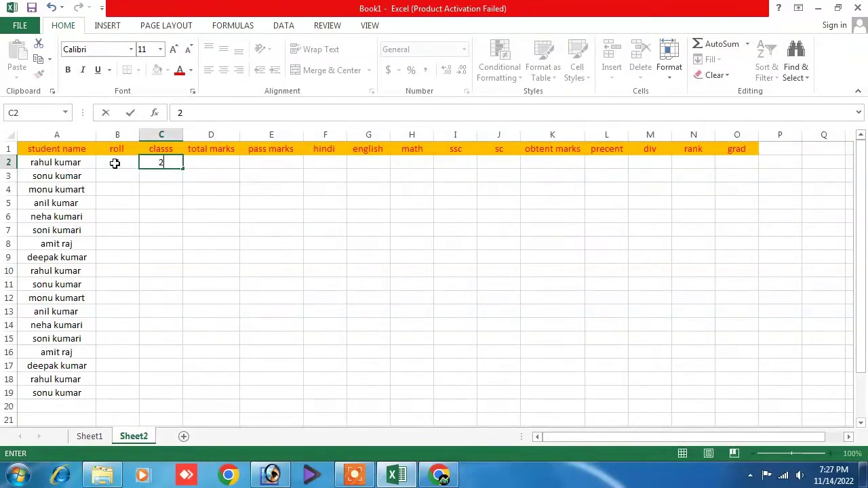
{"action": "key", "text": "Return"}
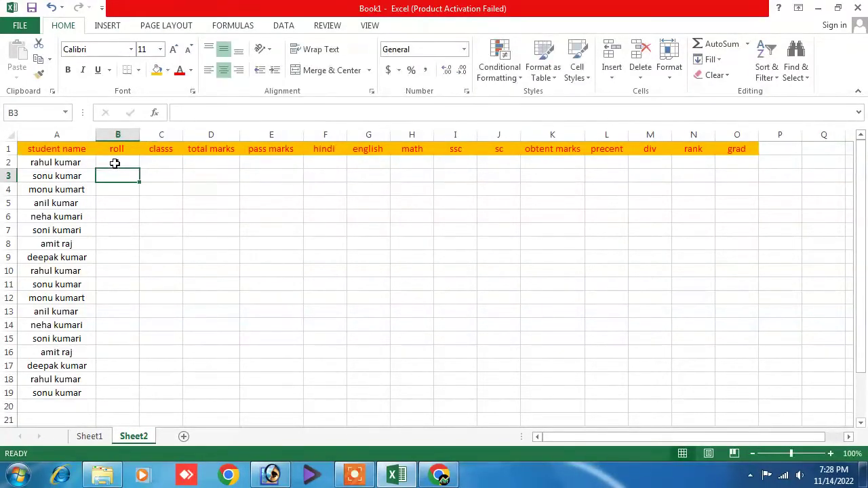
{"action": "type", "text": "2"}
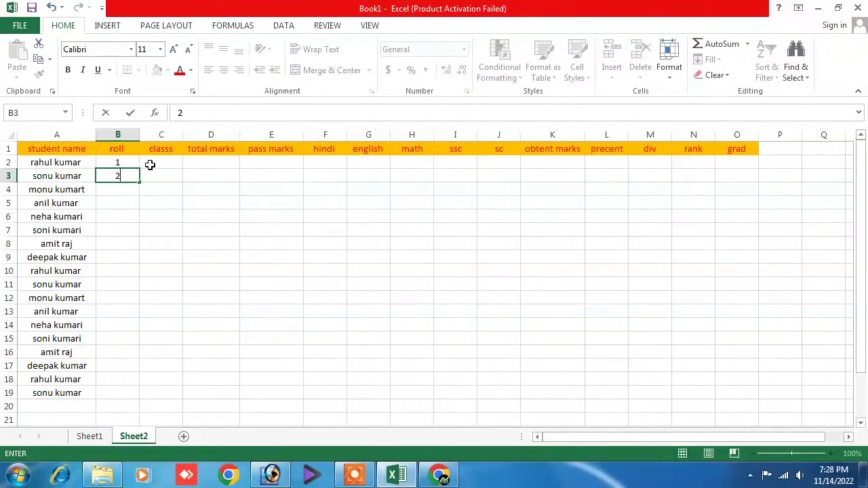
{"action": "left_click", "coordinate": [136, 162]}
{"action": "left_click_drag", "start_coordinate": [135, 163], "coordinate": [120, 404]}
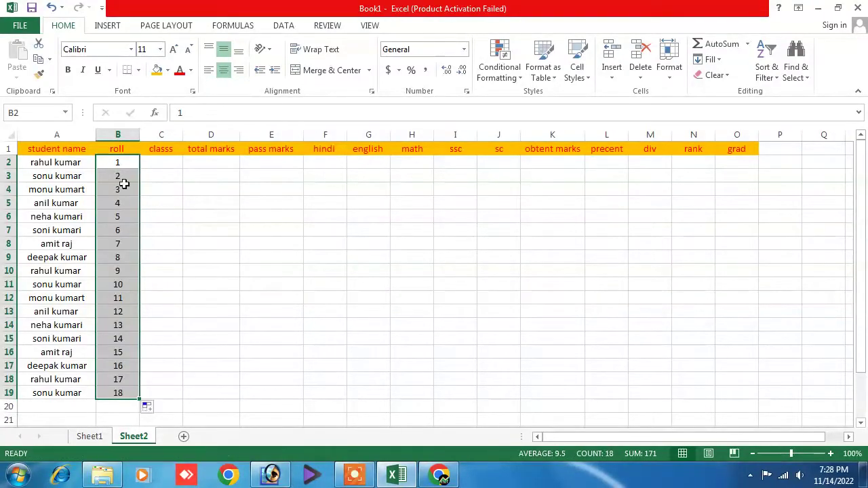
Enter 10th as the class in C2 and fill it down to row 19
{"action": "left_click", "coordinate": [171, 163]}
{"action": "type", "text": "10t"}
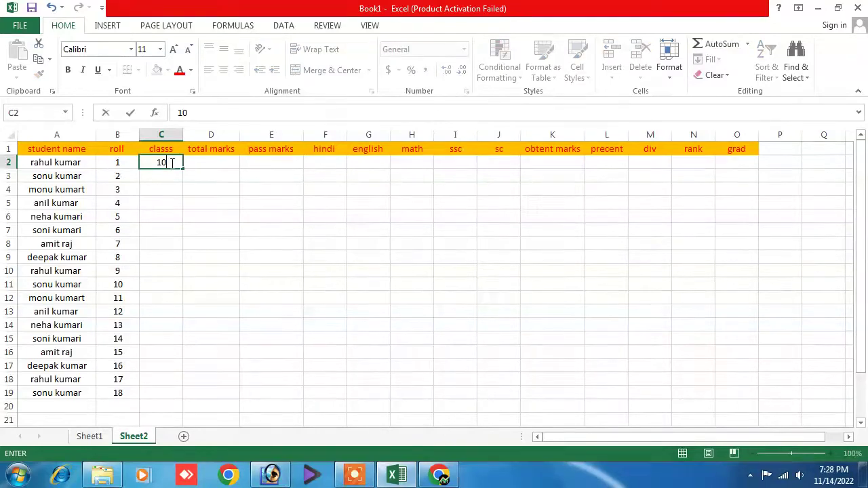
{"action": "type", "text": "h"}
{"action": "left_click", "coordinate": [177, 239]}
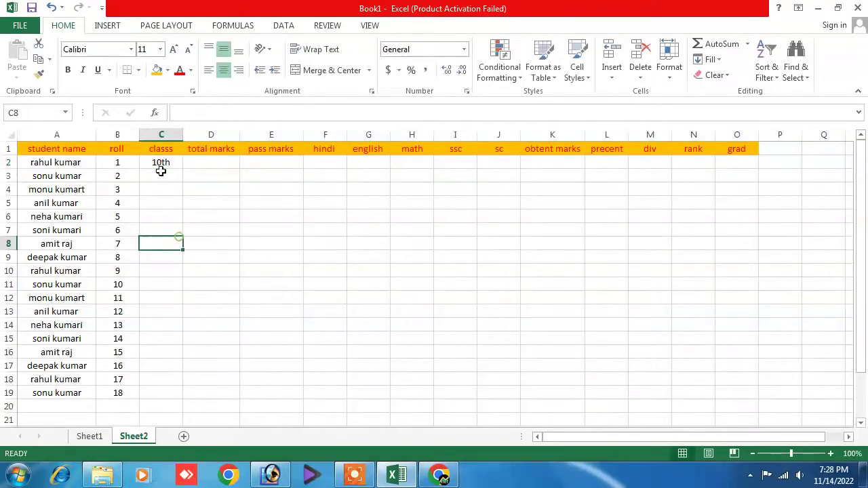
{"action": "left_click", "coordinate": [170, 160]}
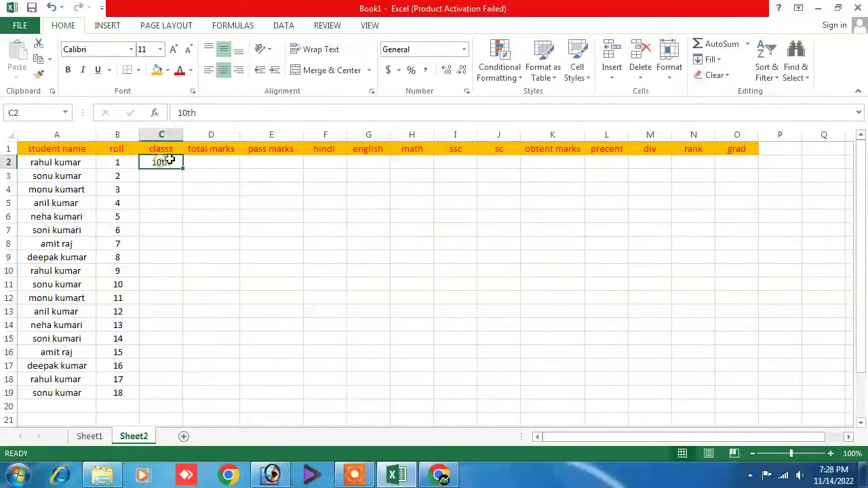
{"action": "mouse_move", "coordinate": [171, 163]}
{"action": "left_mouse_down"}
{"action": "mouse_move", "coordinate": [184, 289]}
{"action": "mouse_move", "coordinate": [173, 379]}
{"action": "left_mouse_up"}
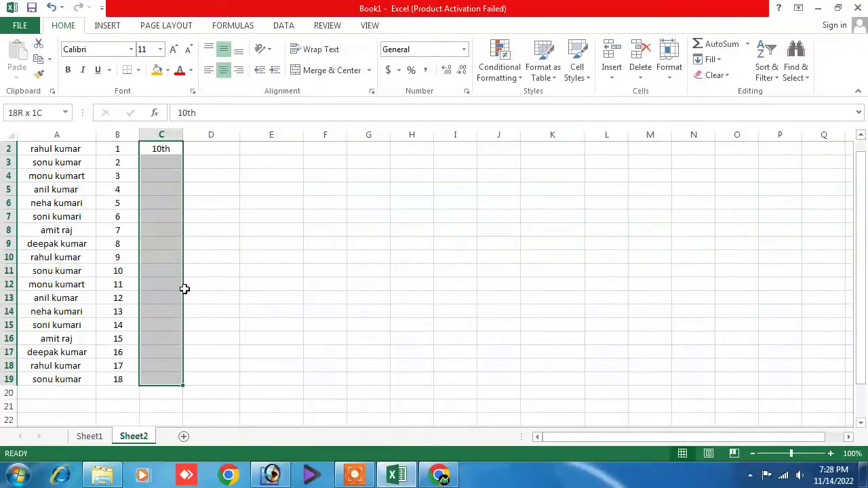
{"action": "left_click", "coordinate": [722, 61]}
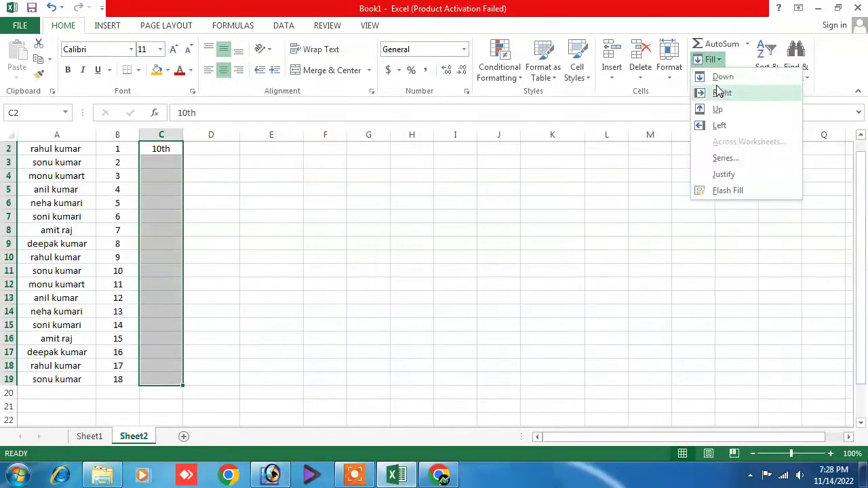
{"action": "left_click", "coordinate": [723, 78]}
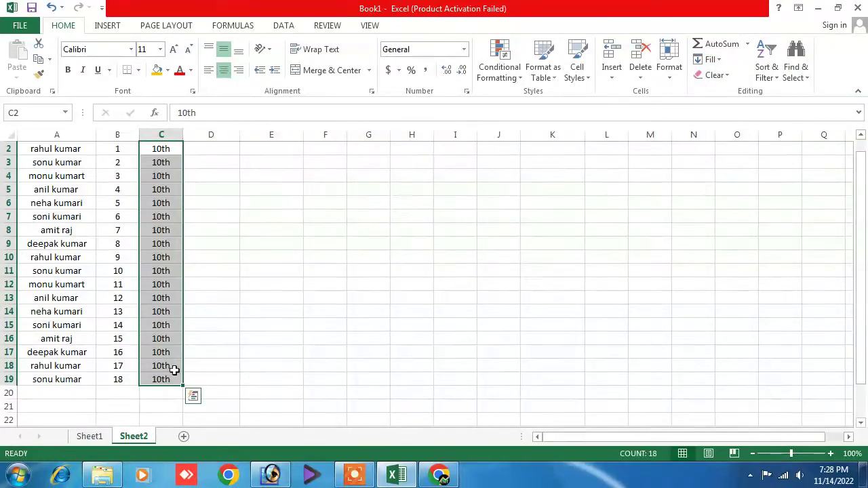
{"action": "left_click", "coordinate": [251, 311]}
{"action": "scroll", "coordinate": [224, 216], "scroll_direction": "up", "scroll_amount": 1}
Enter 500 as total marks in D2 and fill it down through D19
{"action": "left_click", "coordinate": [216, 163]}
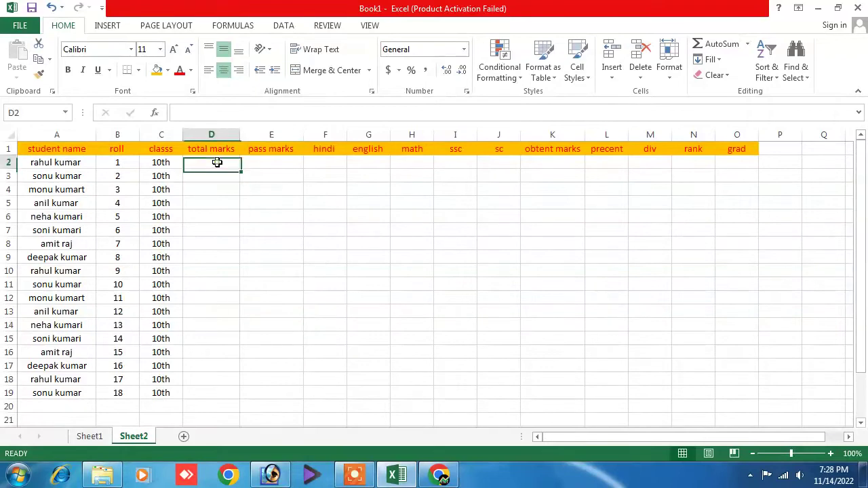
{"action": "type", "text": "500"}
{"action": "left_click", "coordinate": [231, 233]}
{"action": "left_click", "coordinate": [206, 162]}
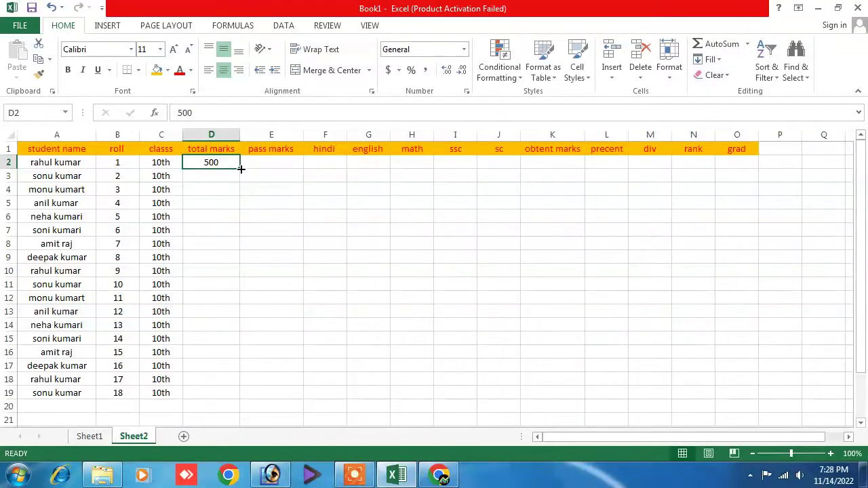
{"action": "key", "text": "shift+Down"}
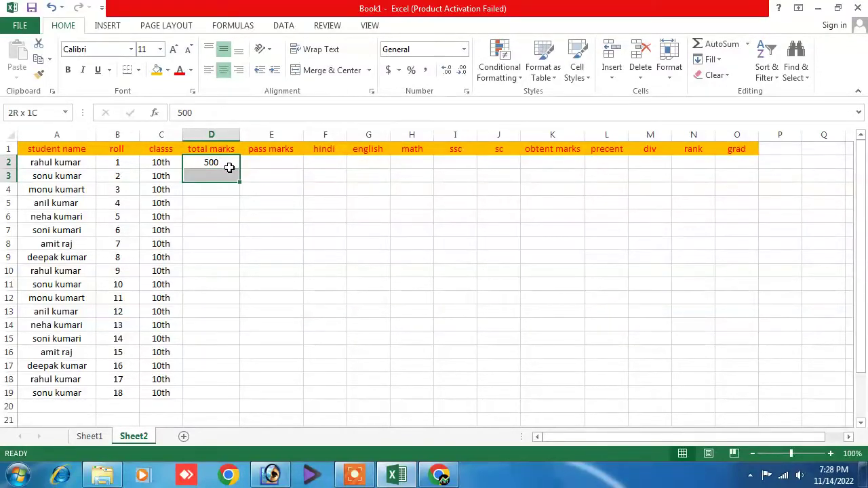
{"action": "key", "text": "shift+Down"}
{"action": "key", "text": "shift+Down"}
{"action": "key", "text": "shift+Down"}
{"action": "key", "text": "shift+Down"}
{"action": "key", "text": "shift+Down"}
{"action": "key", "text": "shift+Down"}
{"action": "key", "text": "shift+Down"}
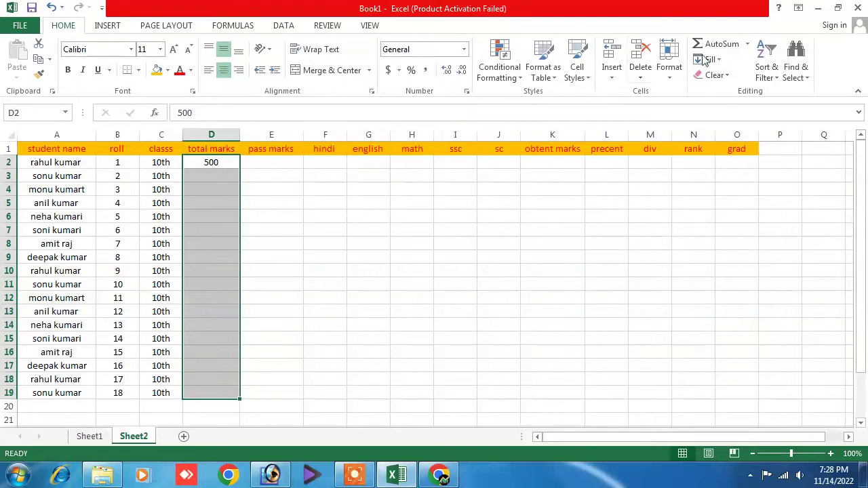
{"action": "left_click", "coordinate": [711, 59]}
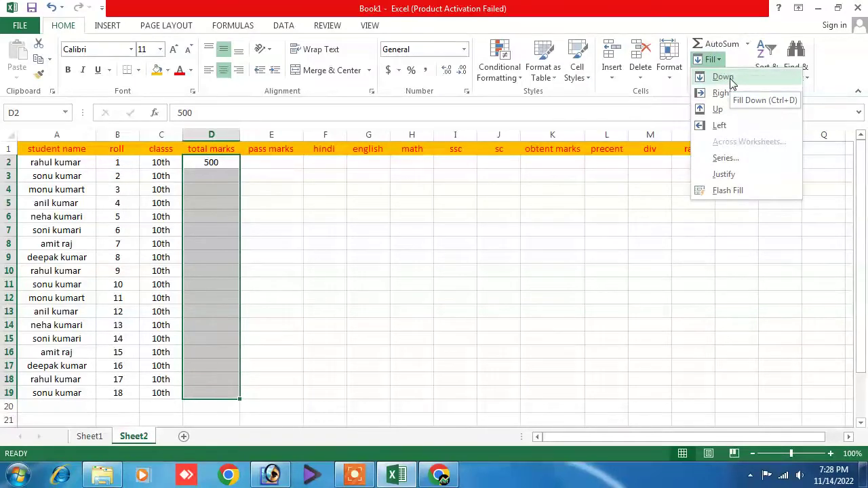
{"action": "left_click", "coordinate": [730, 81]}
{"action": "left_click", "coordinate": [257, 367]}
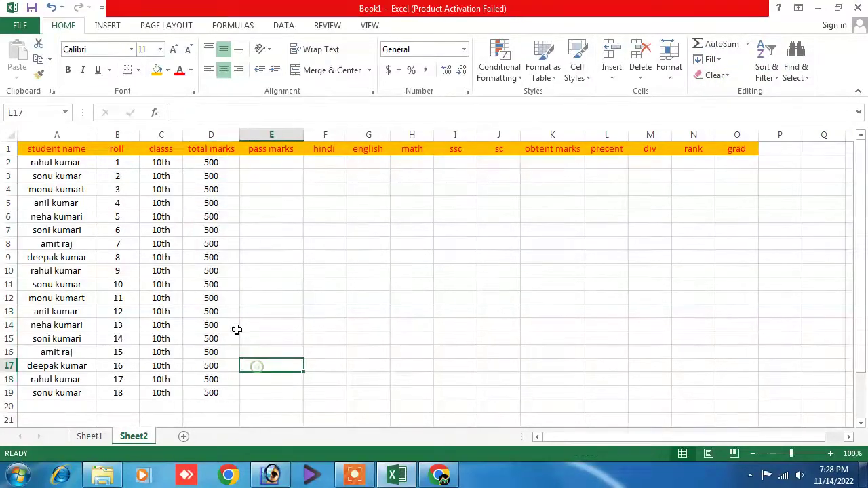
{"action": "left_click", "coordinate": [271, 161]}
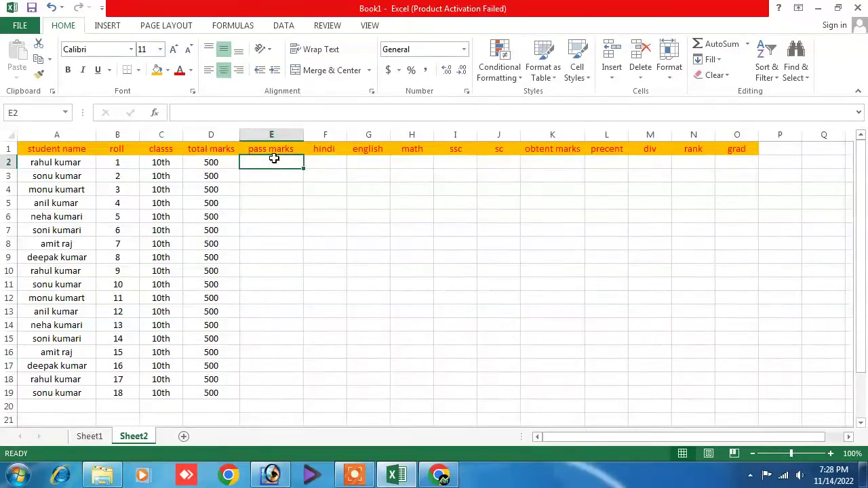
Enter 30 as pass marks in E2 and fill it down through E19
{"action": "type", "text": "30"}
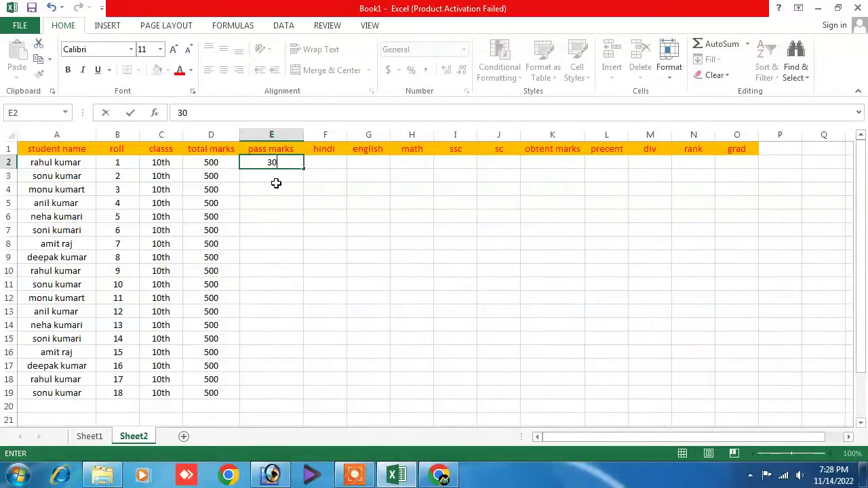
{"action": "key", "text": "Return"}
{"action": "left_click", "coordinate": [273, 229]}
{"action": "left_click", "coordinate": [270, 165]}
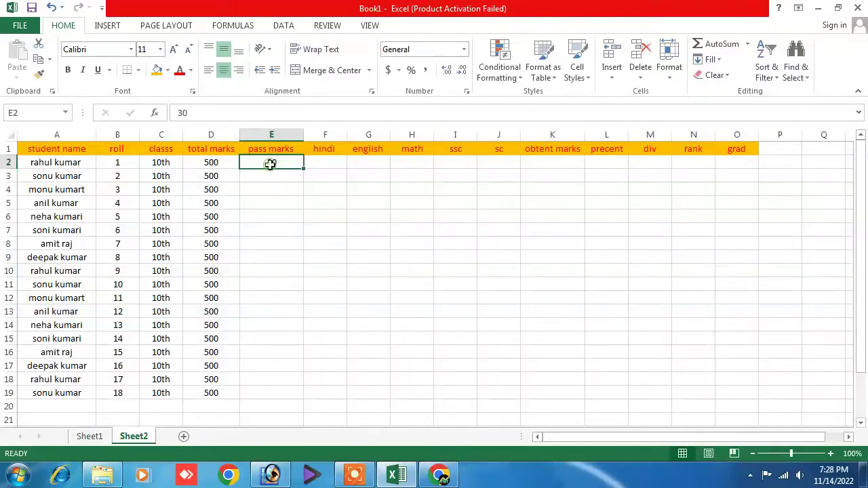
{"action": "key", "text": "shift+Down"}
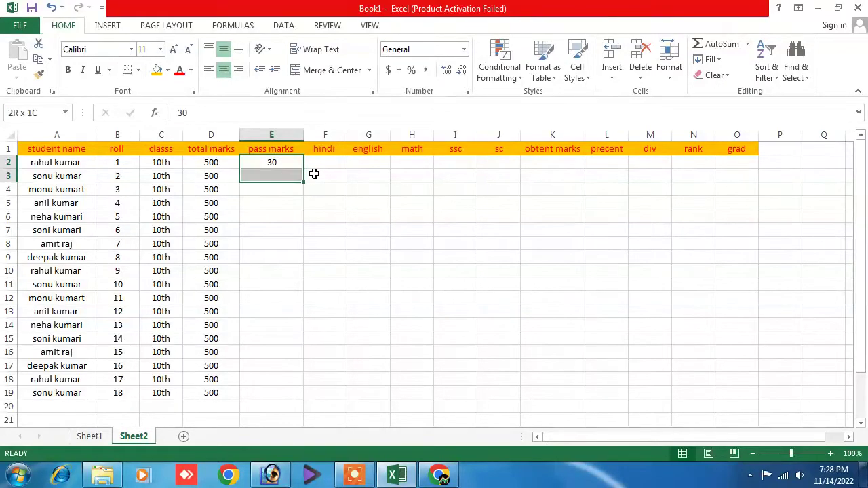
{"action": "key", "text": "shift+Down"}
{"action": "key", "text": "shift+Down"}
{"action": "key", "text": "shift+Down"}
{"action": "key", "text": "shift+Down"}
{"action": "key", "text": "shift+Down"}
{"action": "key", "text": "shift+Down"}
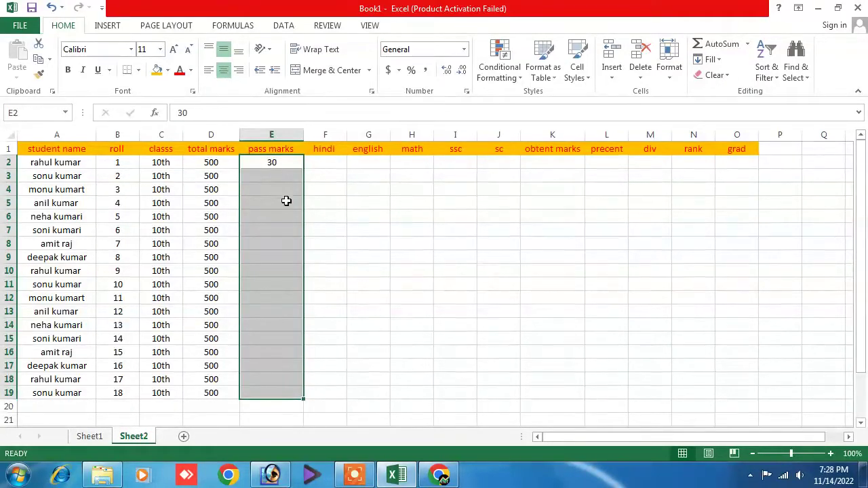
{"action": "left_click", "coordinate": [717, 60]}
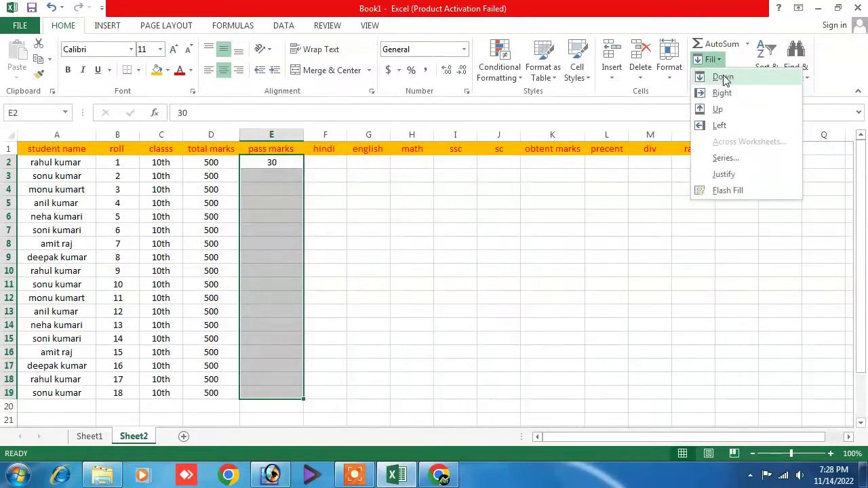
{"action": "left_click", "coordinate": [723, 77]}
{"action": "left_click", "coordinate": [411, 270]}
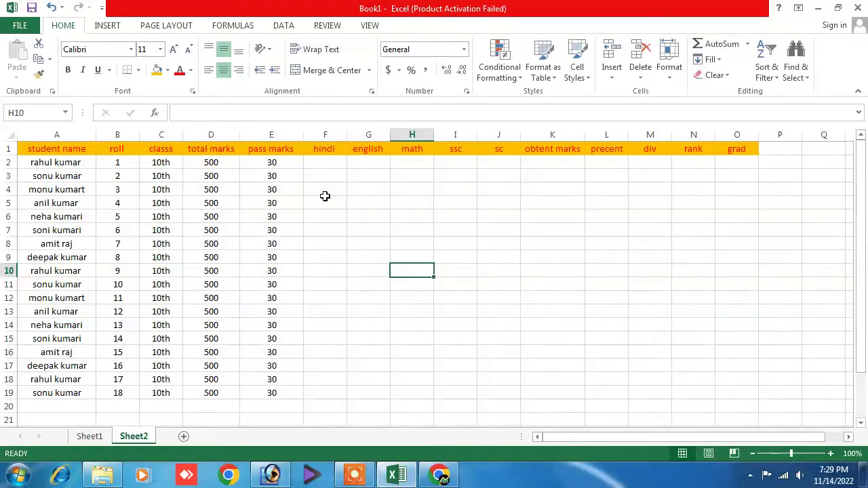
{"action": "left_click", "coordinate": [332, 163]}
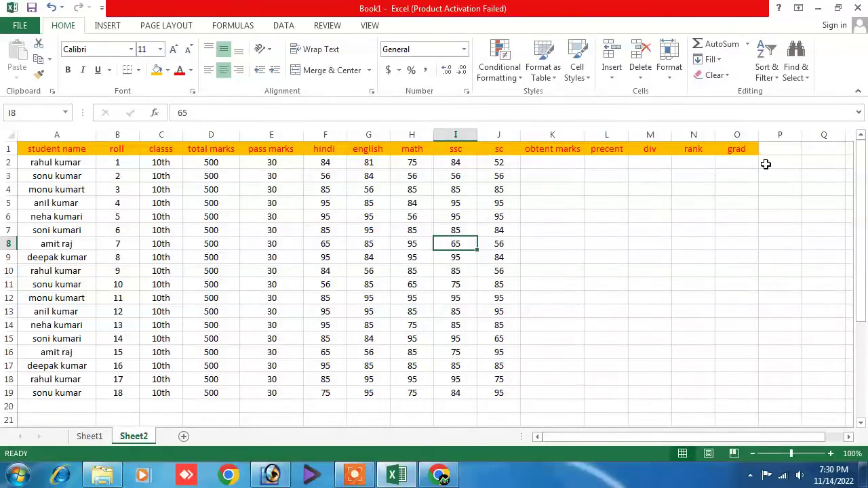
Enter =SUM(F2:J2) in K2, giving 376, and copy it down to K19
{"action": "left_click", "coordinate": [550, 163]}
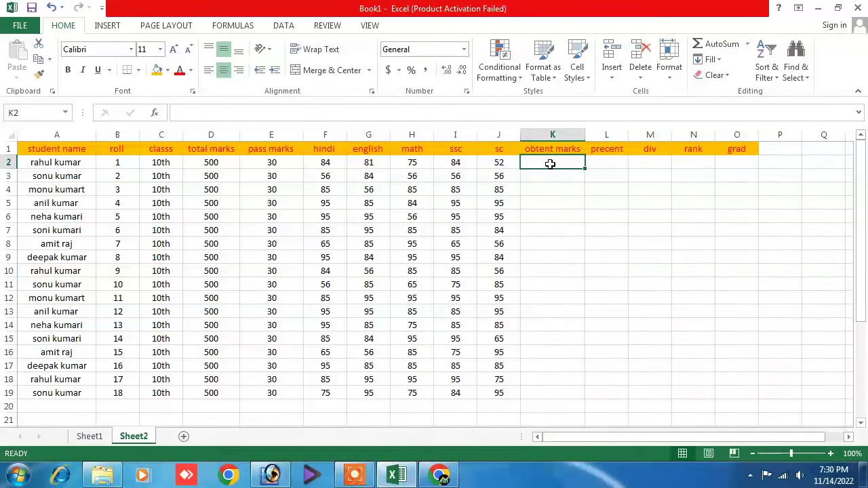
{"action": "type", "text": "="}
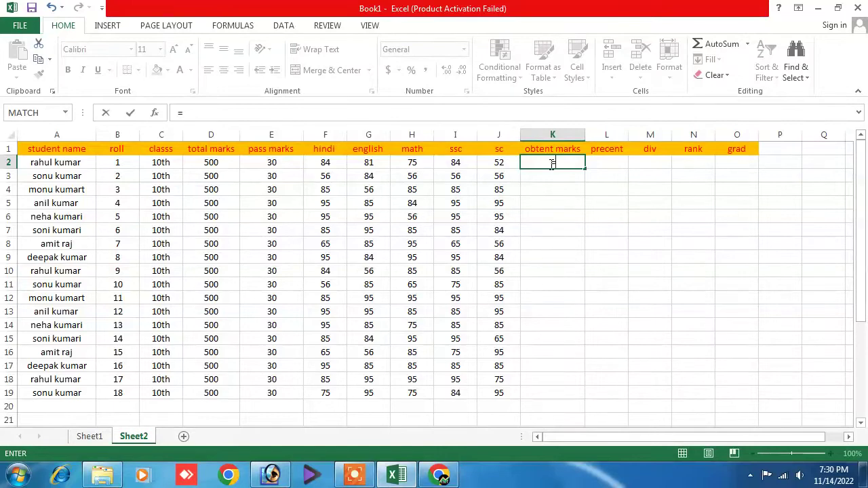
{"action": "type", "text": "sum"}
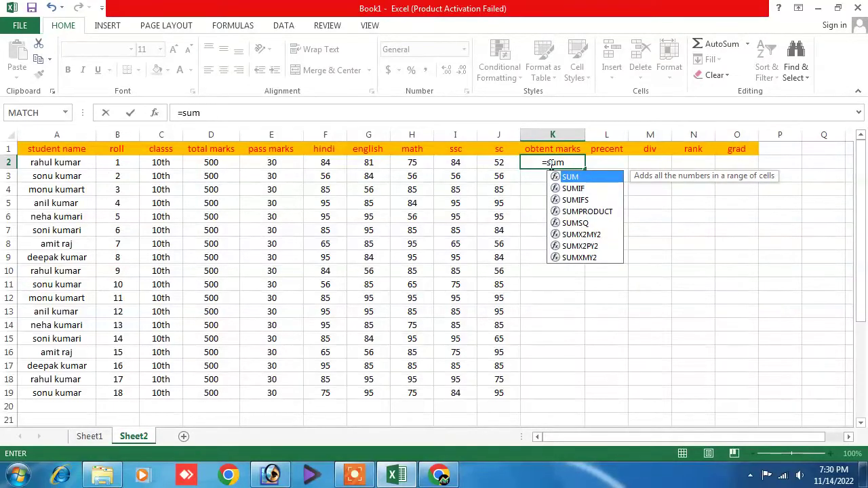
{"action": "type", "text": "("}
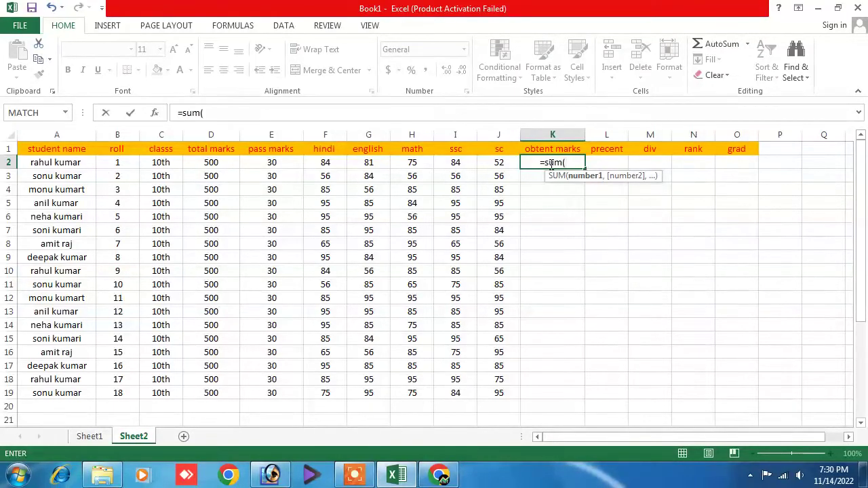
{"action": "left_click_drag", "start_coordinate": [326, 163], "coordinate": [491, 169]}
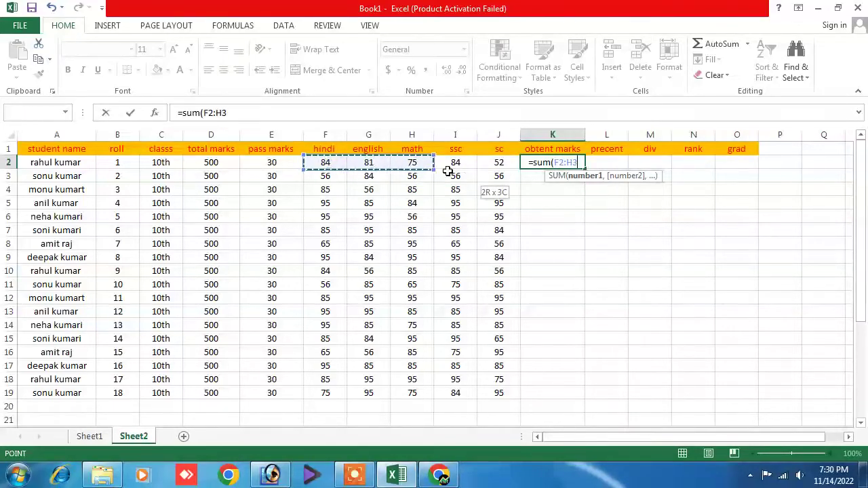
{"action": "left_click_drag", "start_coordinate": [490, 168], "coordinate": [492, 168]}
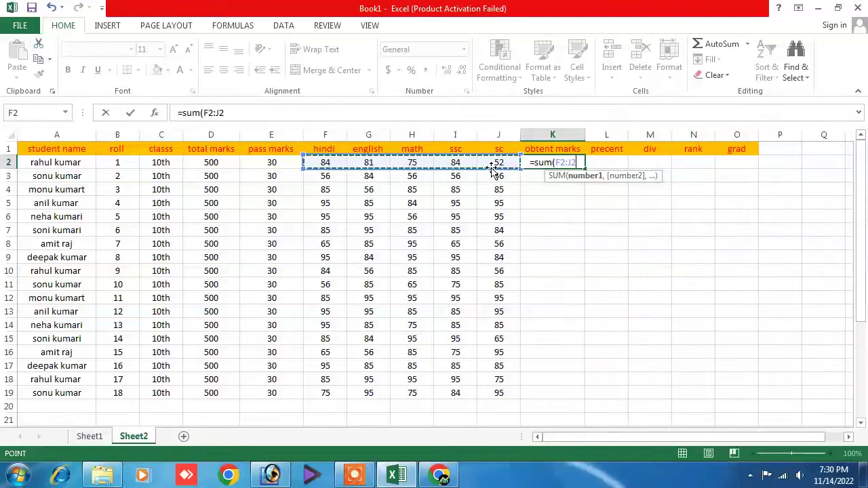
{"action": "type", "text": ")"}
{"action": "key", "text": "Return"}
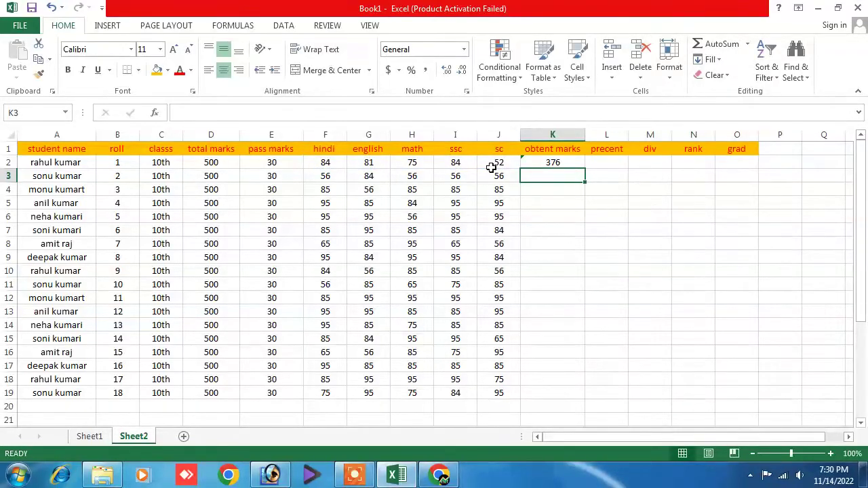
{"action": "left_click", "coordinate": [553, 162]}
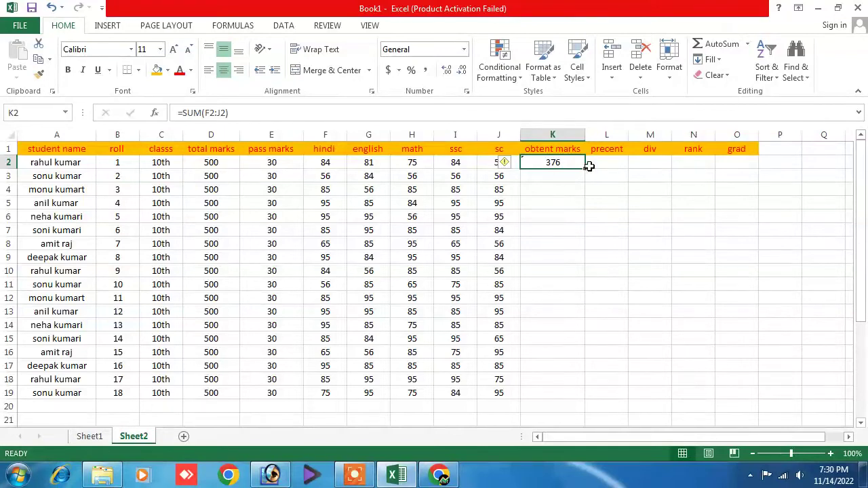
{"action": "left_click_drag", "start_coordinate": [587, 169], "coordinate": [587, 319]}
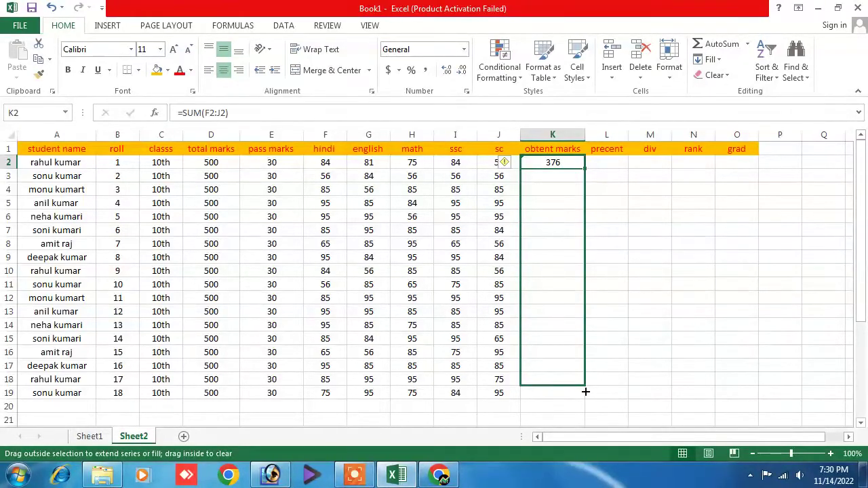
{"action": "left_click_drag", "start_coordinate": [587, 319], "coordinate": [582, 386]}
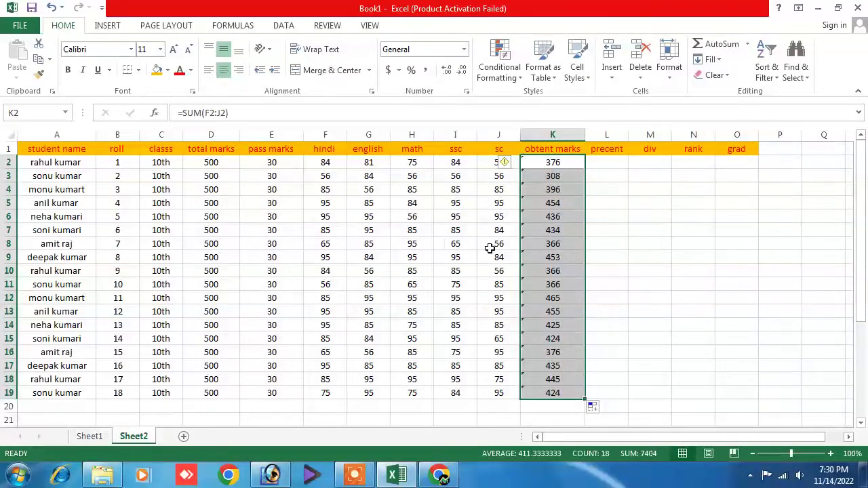
{"action": "left_click", "coordinate": [556, 351]}
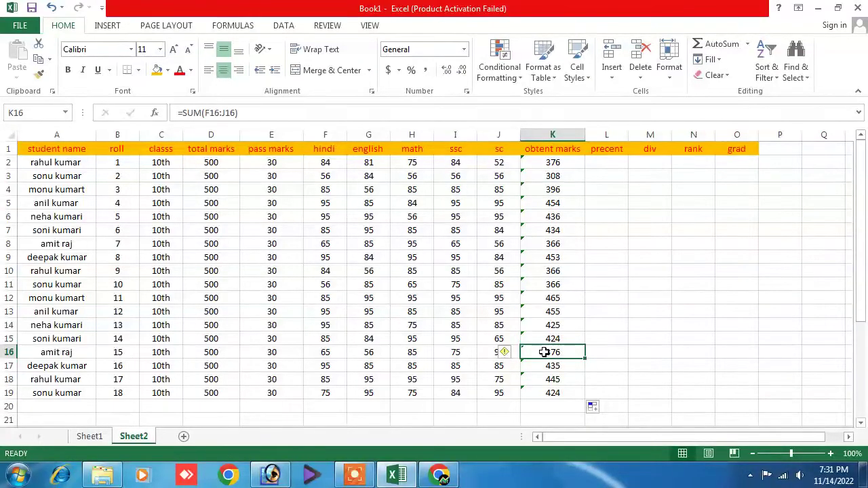
{"action": "left_click", "coordinate": [610, 162]}
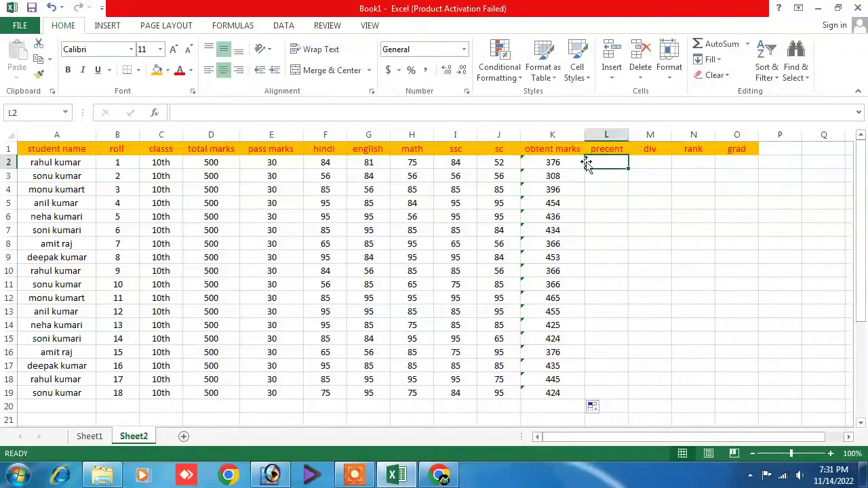
Enter =K2/5 in L2, giving 75.2, and copy it down to L19
{"action": "left_click", "coordinate": [608, 260]}
{"action": "left_click", "coordinate": [614, 163]}
{"action": "type", "text": "="}
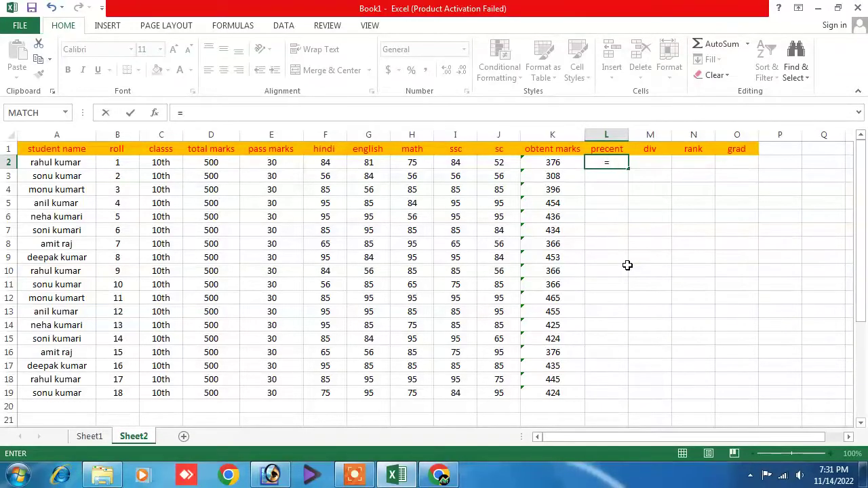
{"action": "left_click", "coordinate": [557, 162]}
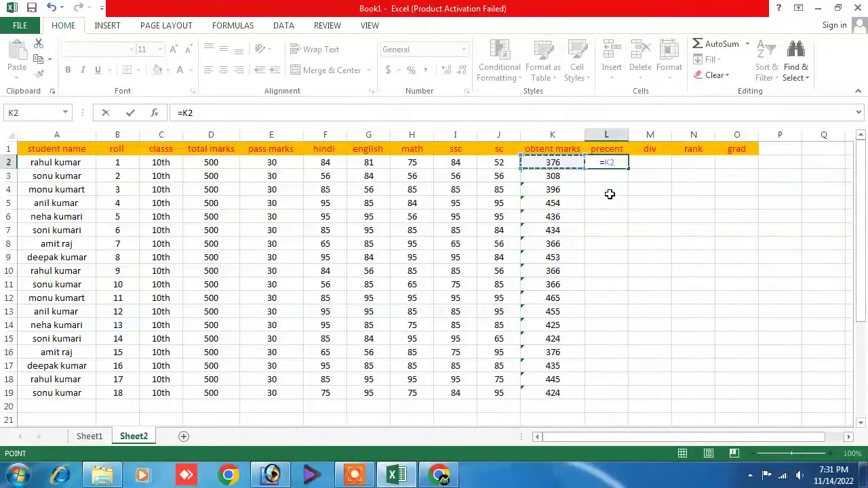
{"action": "type", "text": "/"}
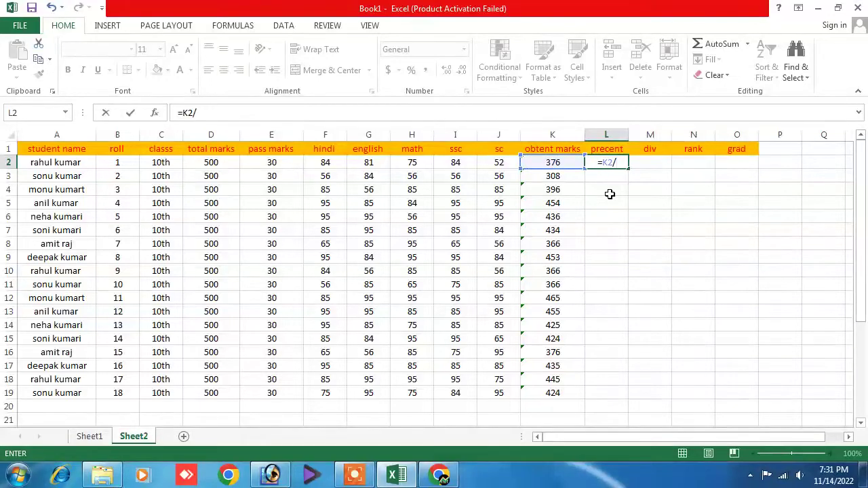
{"action": "type", "text": "5"}
{"action": "key", "text": "Return"}
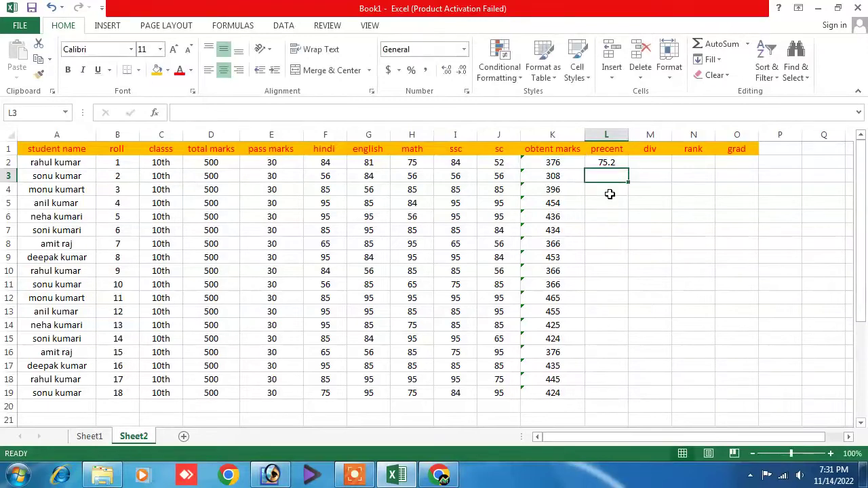
{"action": "left_click", "coordinate": [606, 165]}
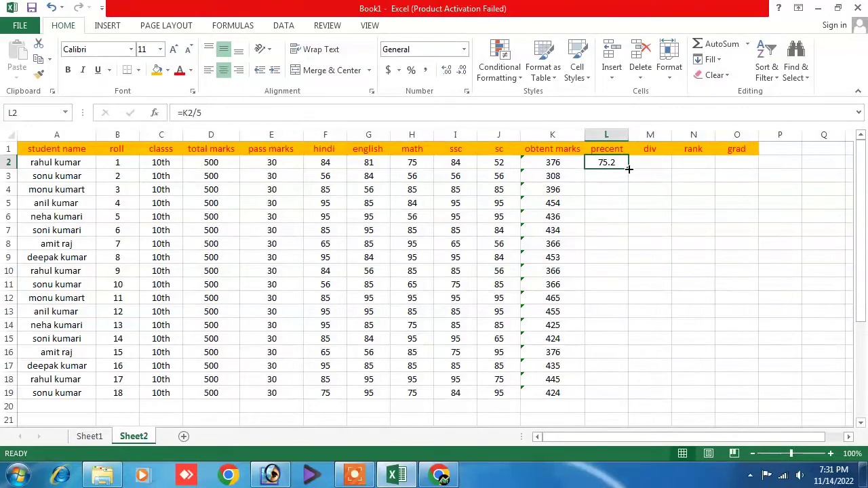
{"action": "left_click_drag", "start_coordinate": [628, 170], "coordinate": [627, 398]}
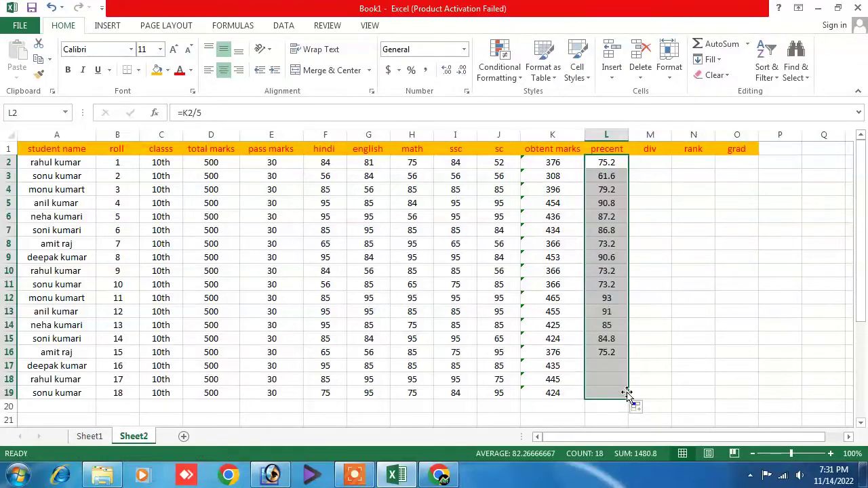
{"action": "left_click", "coordinate": [661, 259]}
Start M2's formula as =IF(MIN(F2:J2)<=30,"fail"
{"action": "left_click", "coordinate": [659, 161]}
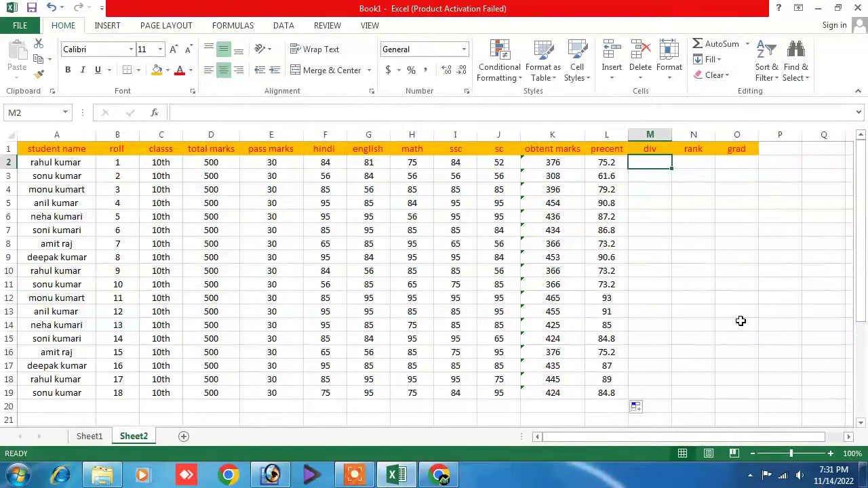
{"action": "type", "text": "="}
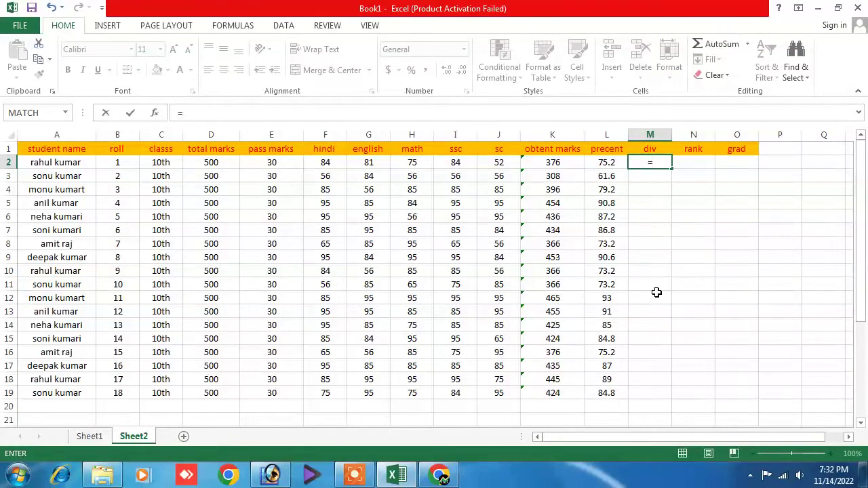
{"action": "type", "text": "if"}
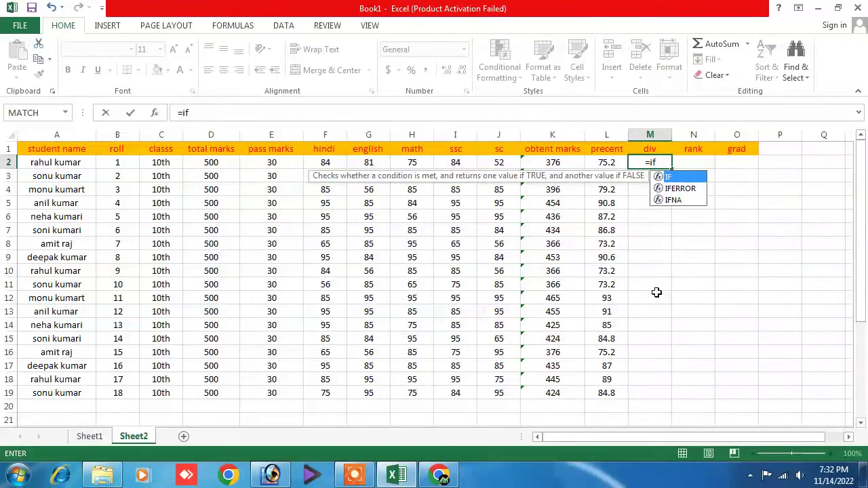
{"action": "type", "text": "("}
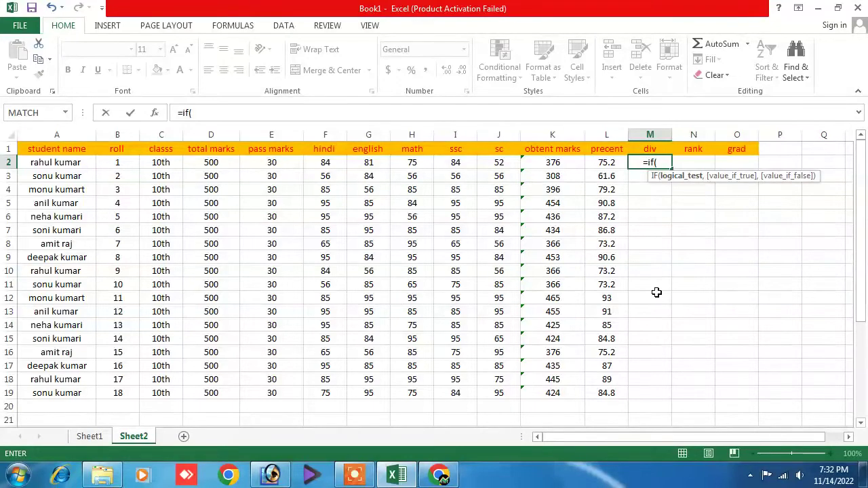
{"action": "type", "text": "mi"}
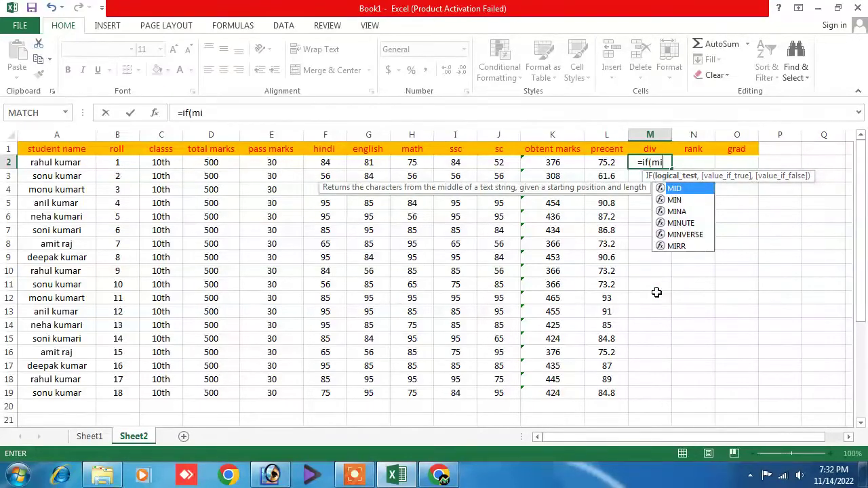
{"action": "type", "text": "n"}
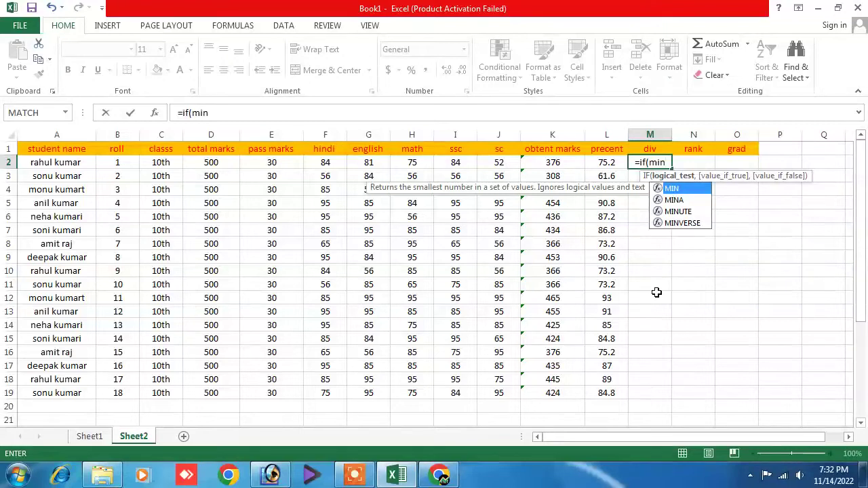
{"action": "type", "text": "("}
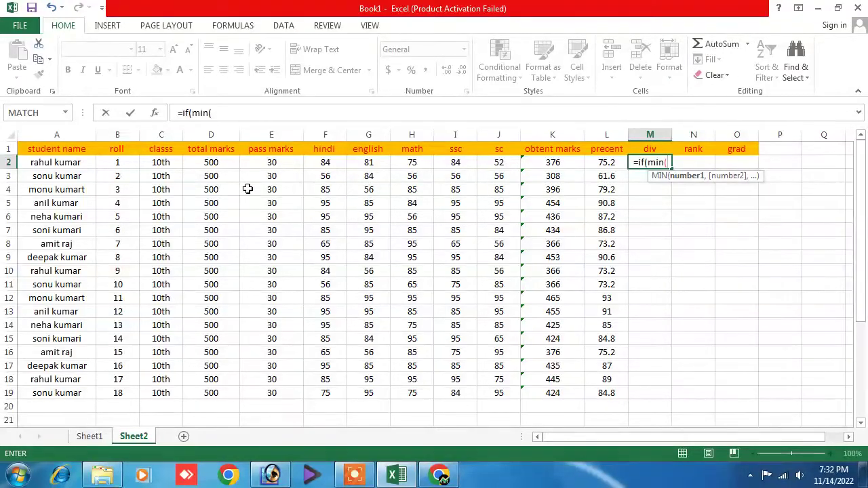
{"action": "left_click_drag", "start_coordinate": [325, 162], "coordinate": [497, 164]}
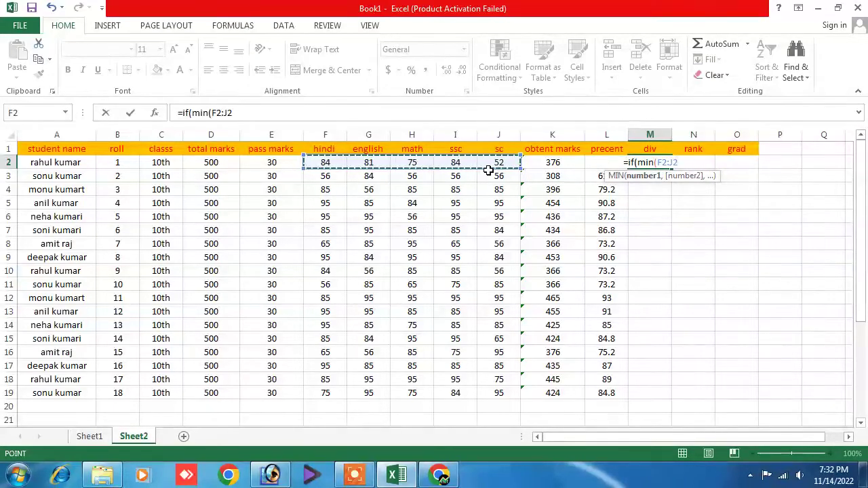
{"action": "type", "text": ")"}
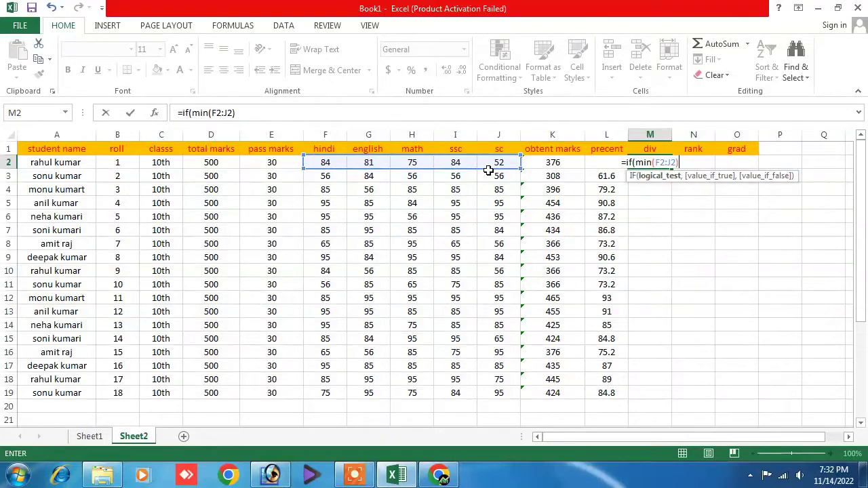
{"action": "type", "text": "<="}
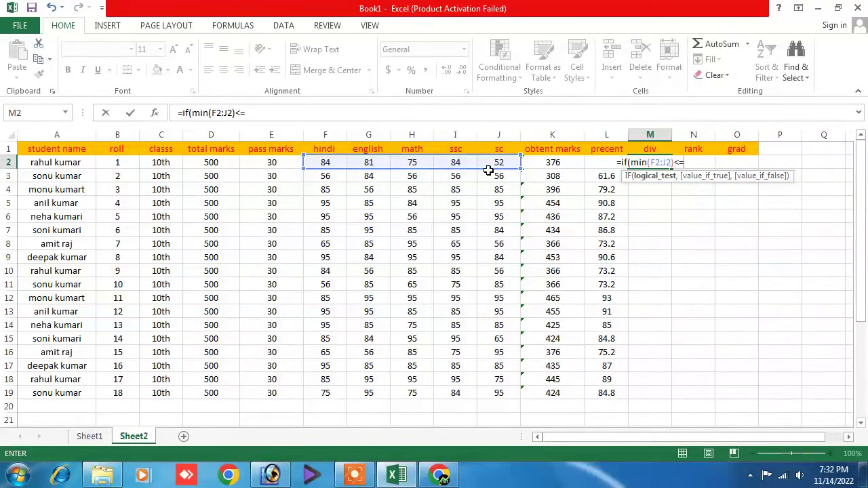
{"action": "type", "text": "30"}
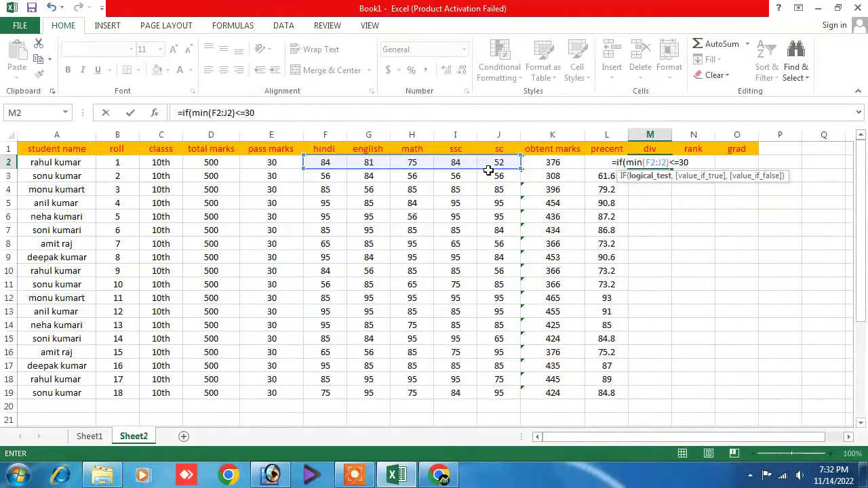
{"action": "type", "text": ","}
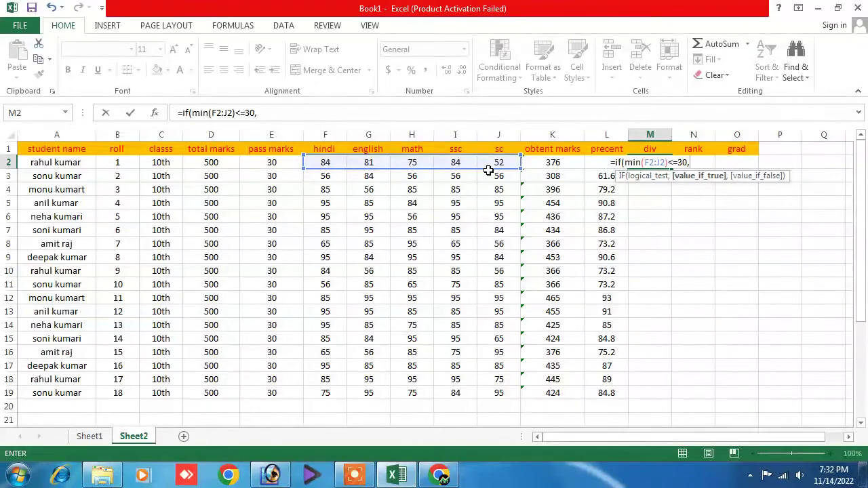
{"action": "type", "text": "\""}
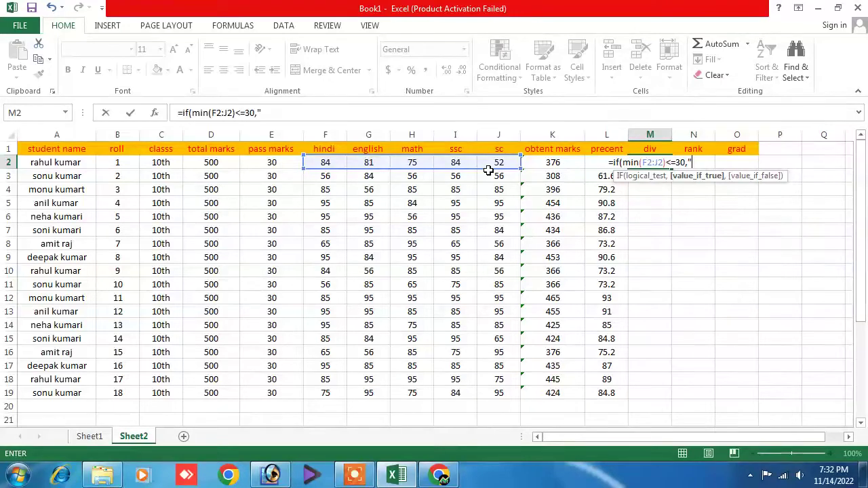
{"action": "type", "text": "fail"}
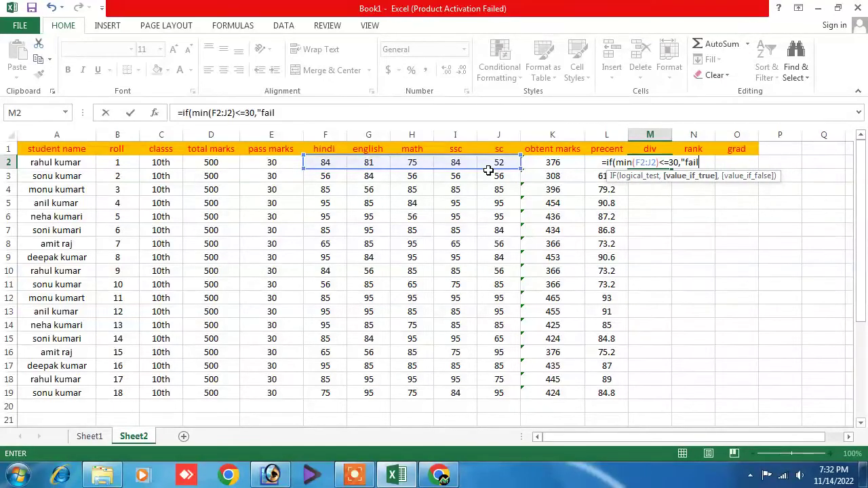
{"action": "type", "text": "\""}
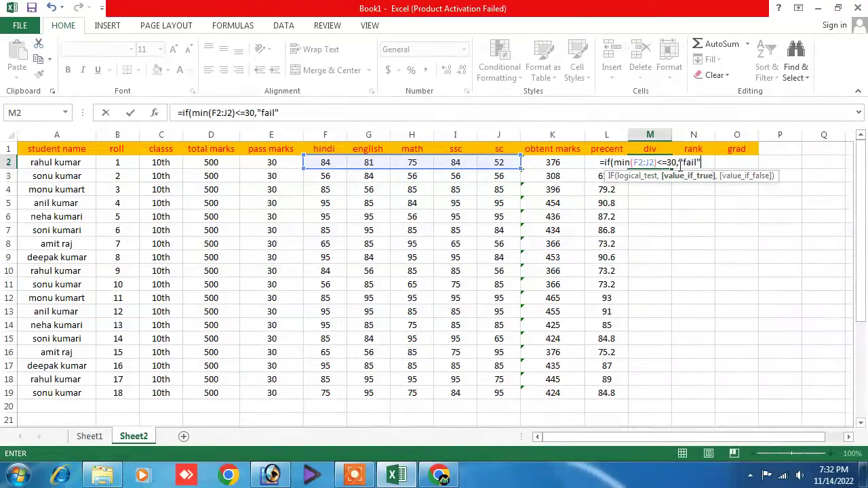
{"action": "left_click_drag", "start_coordinate": [313, 165], "coordinate": [510, 169]}
Finish M2 with nested IFs: K2>=60 gives 1st, >=45 gives 2nd, >=30 gives 3rd, else fail
{"action": "type", "text": ","}
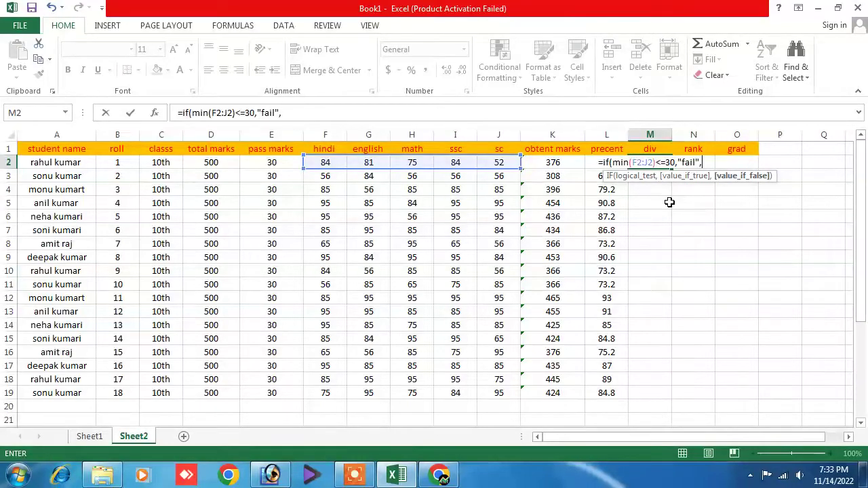
{"action": "type", "text": "if"}
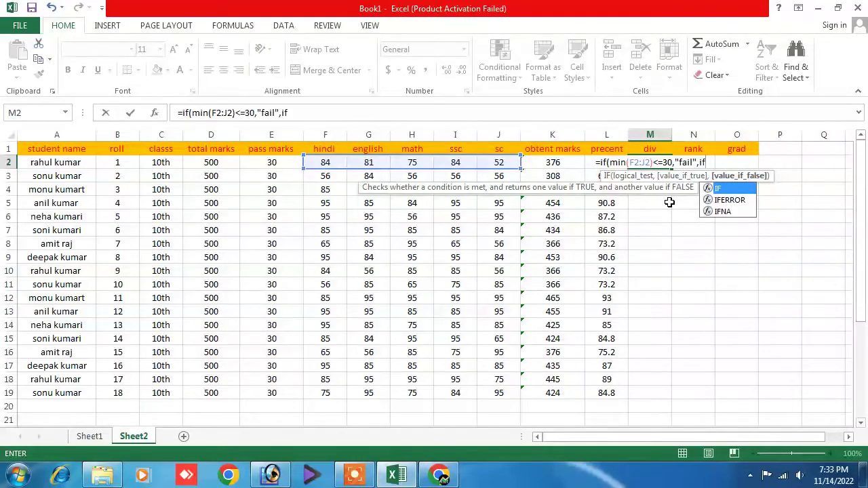
{"action": "type", "text": "("}
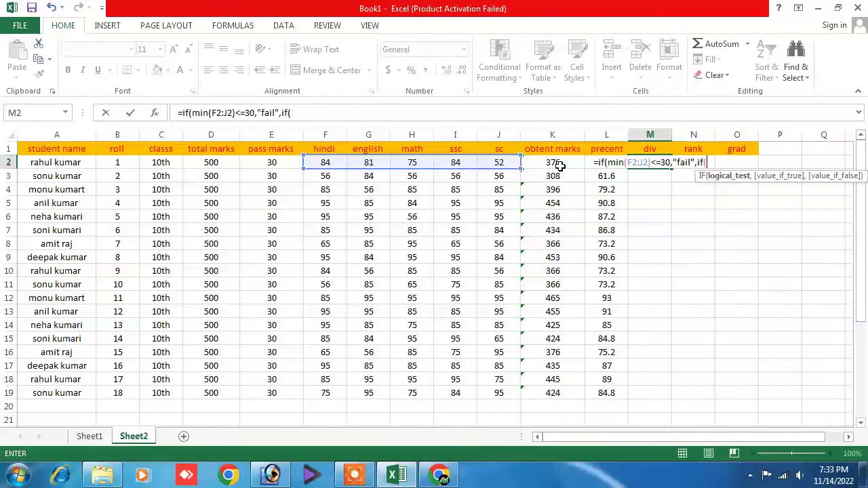
{"action": "left_click", "coordinate": [553, 165]}
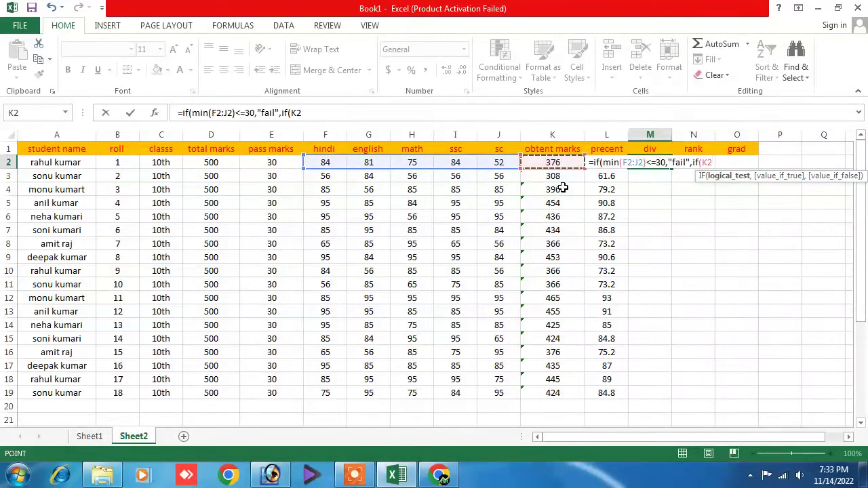
{"action": "type", "text": ">="}
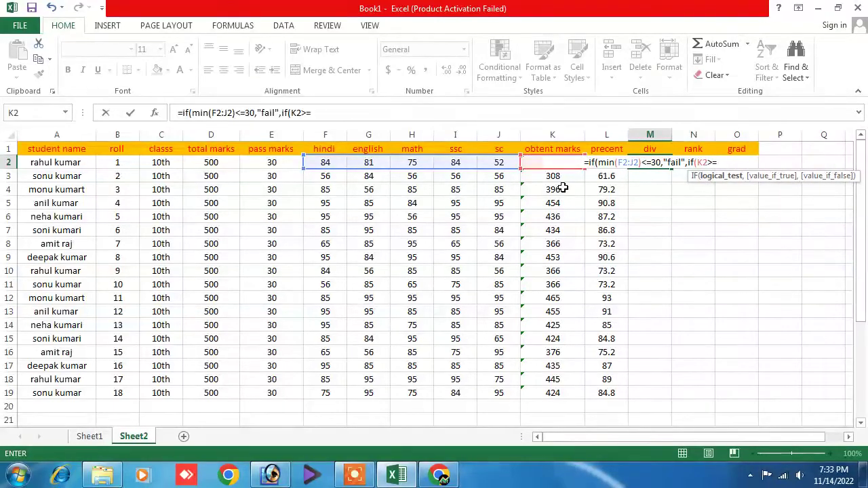
{"action": "type", "text": "60"}
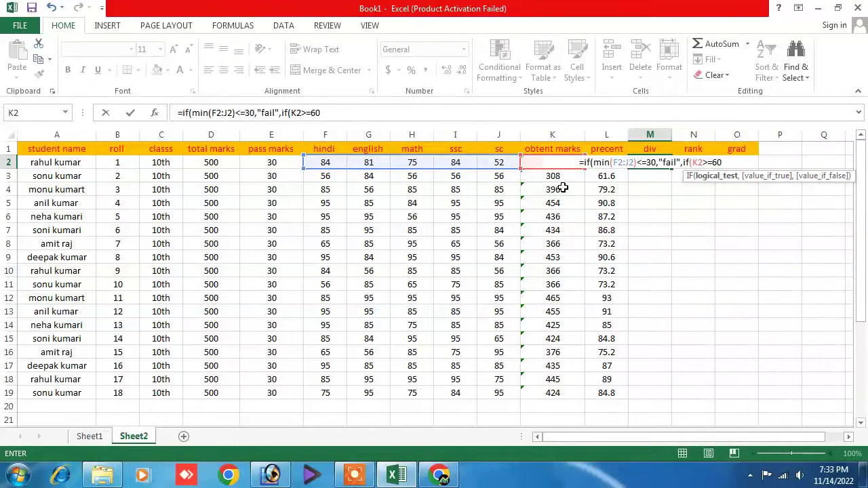
{"action": "type", "text": ",\"1"}
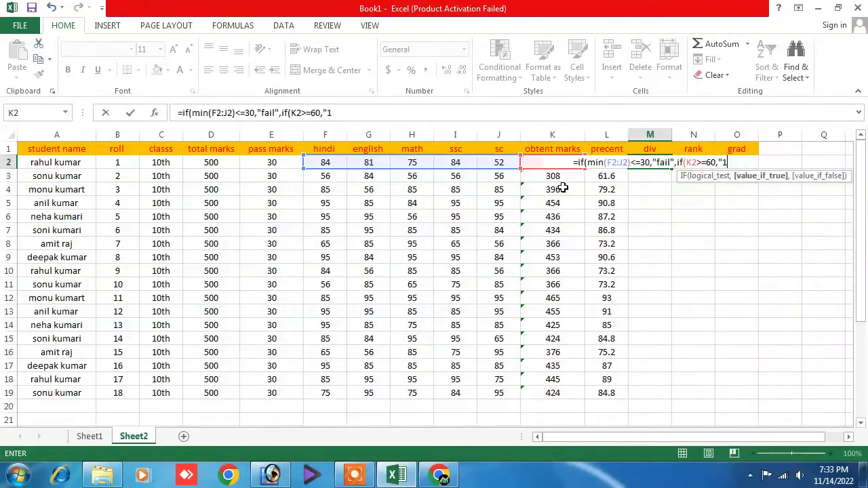
{"action": "type", "text": "st"}
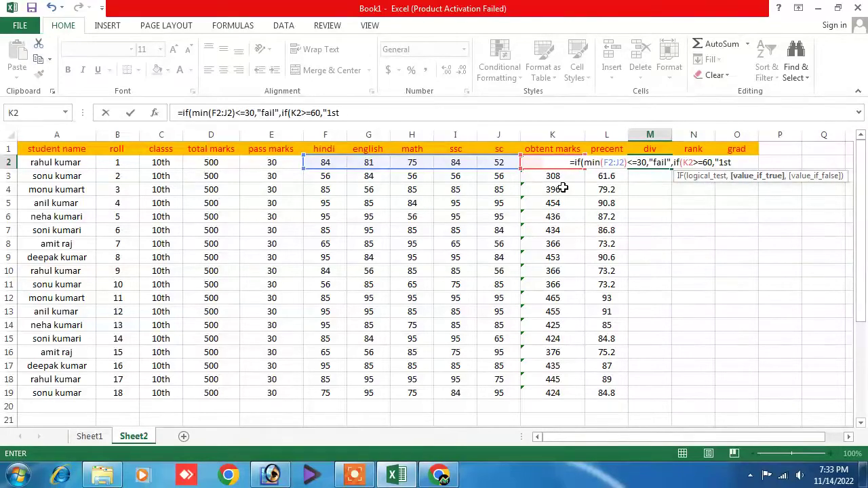
{"action": "type", "text": "\""}
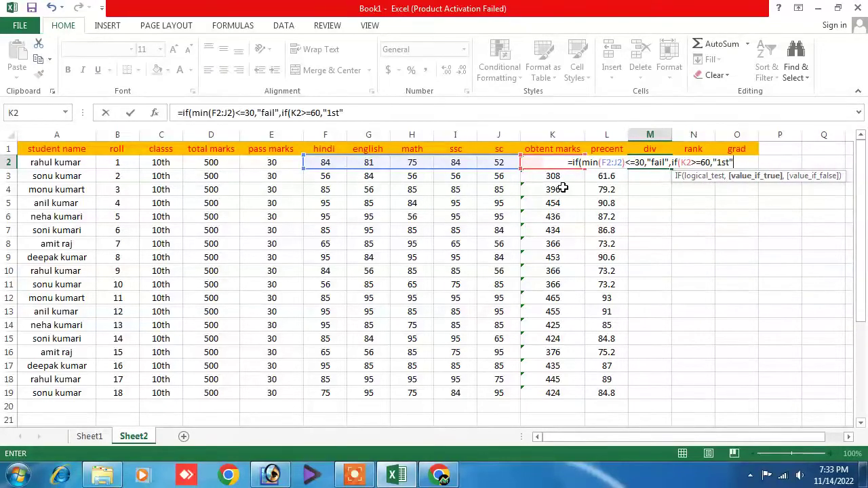
{"action": "type", "text": ","}
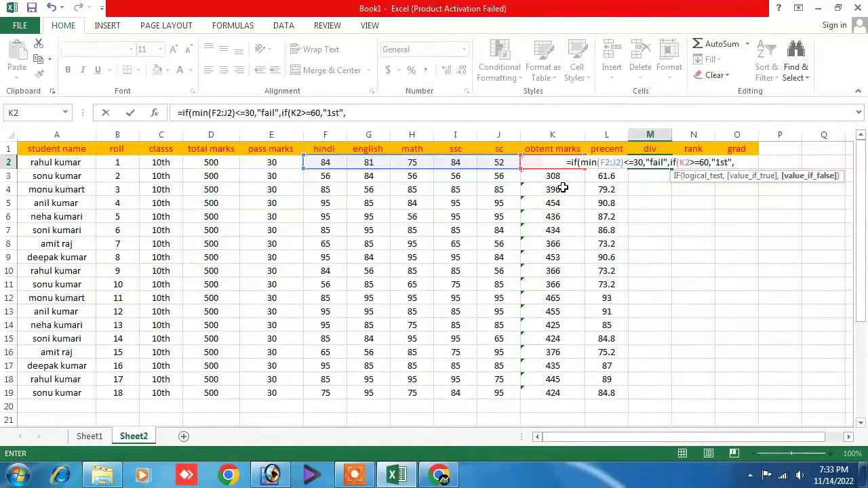
{"action": "type", "text": "if"}
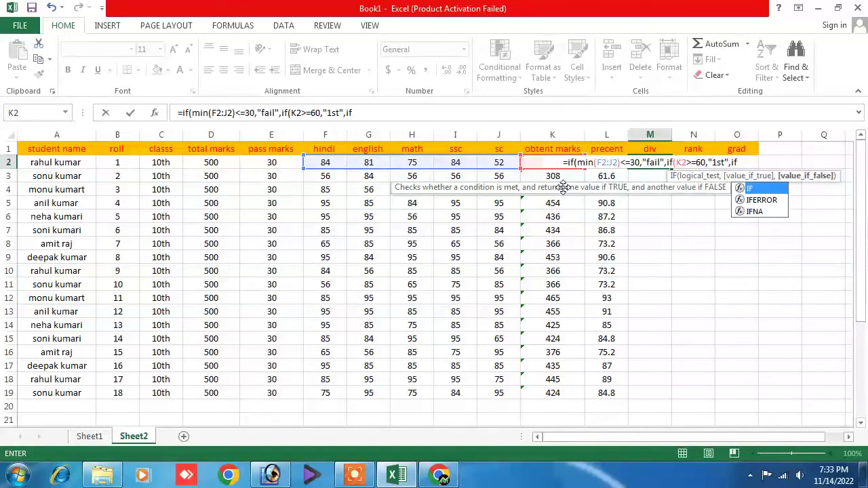
{"action": "type", "text": "("}
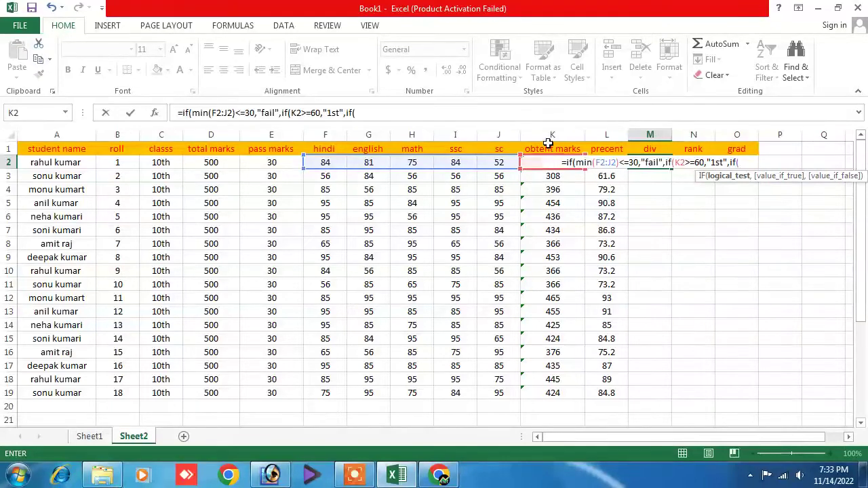
{"action": "type", "text": "k2"}
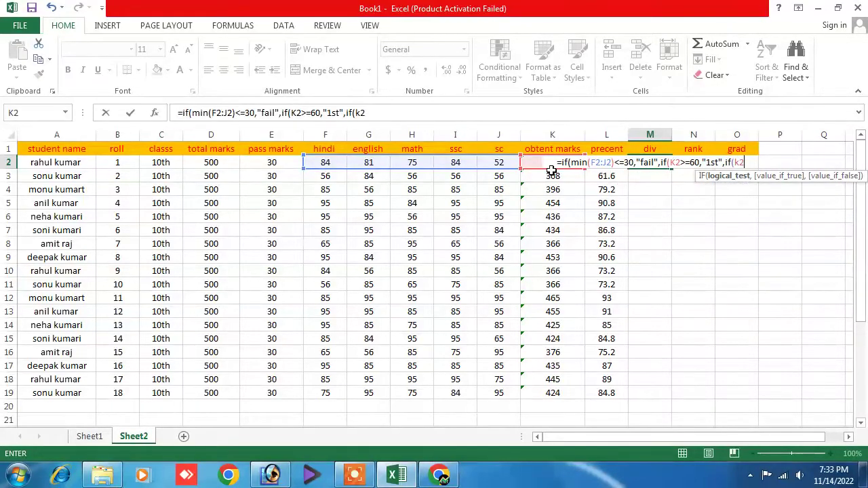
{"action": "type", "text": ">="}
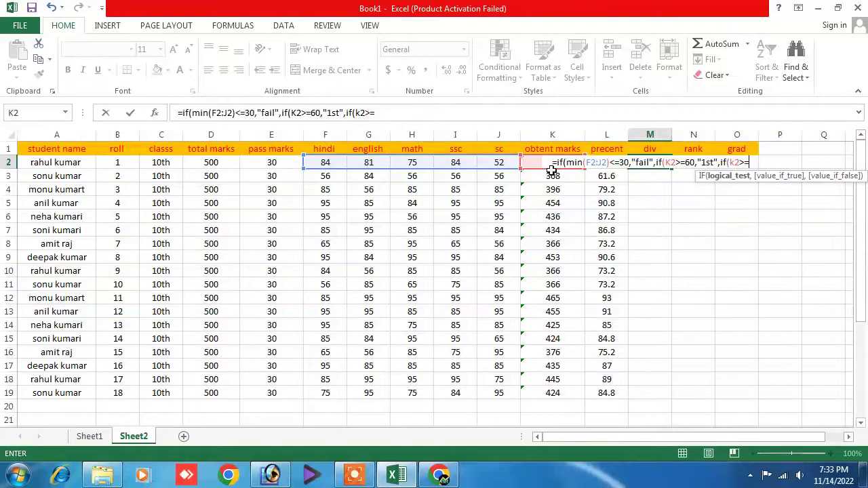
{"action": "type", "text": "45"}
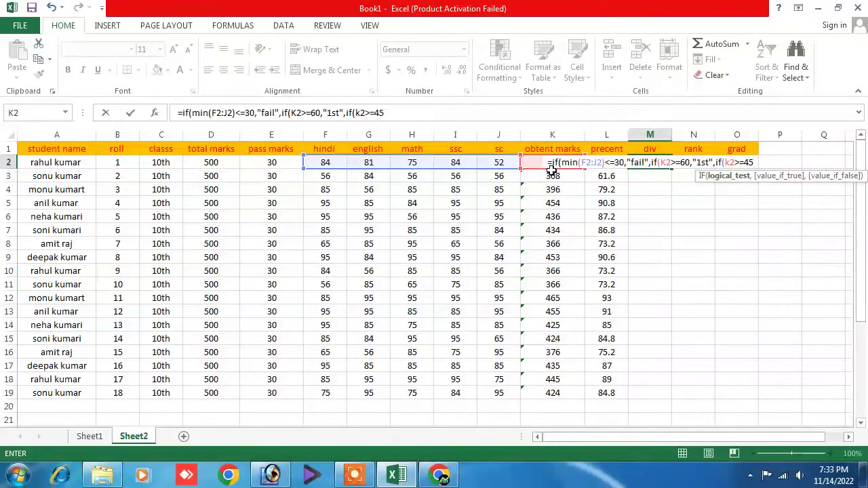
{"action": "type", "text": ",\""}
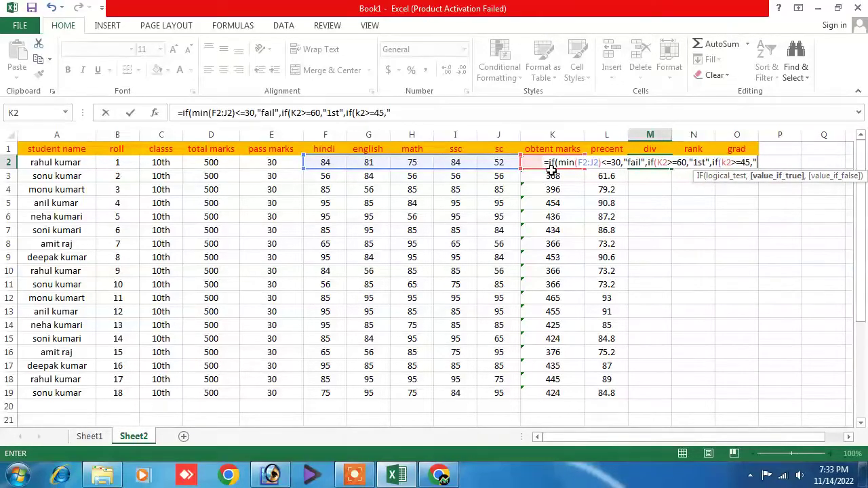
{"action": "type", "text": "2n"}
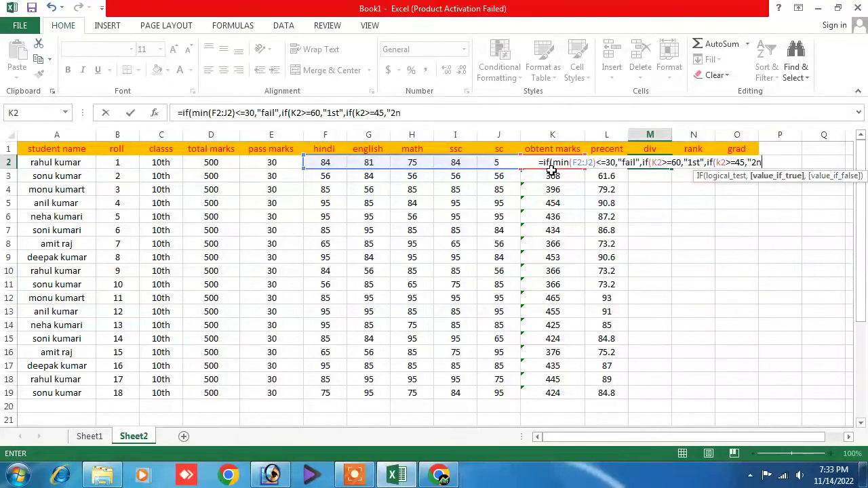
{"action": "type", "text": "d"}
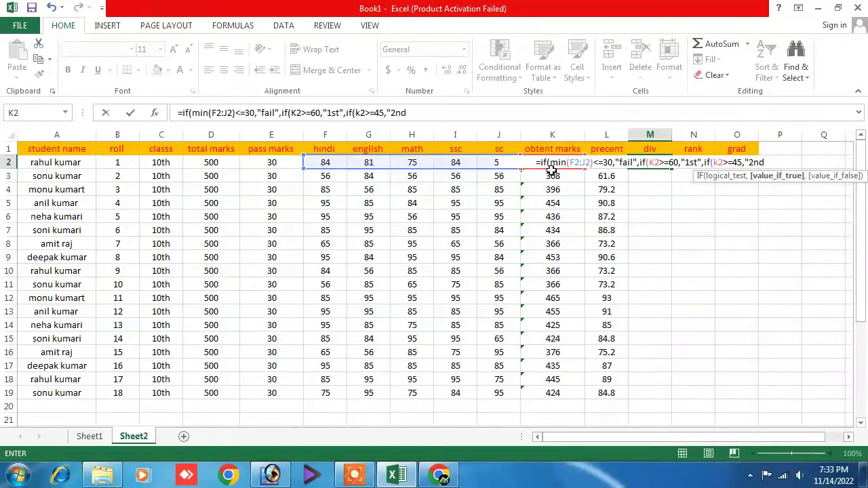
{"action": "type", "text": "\",if"}
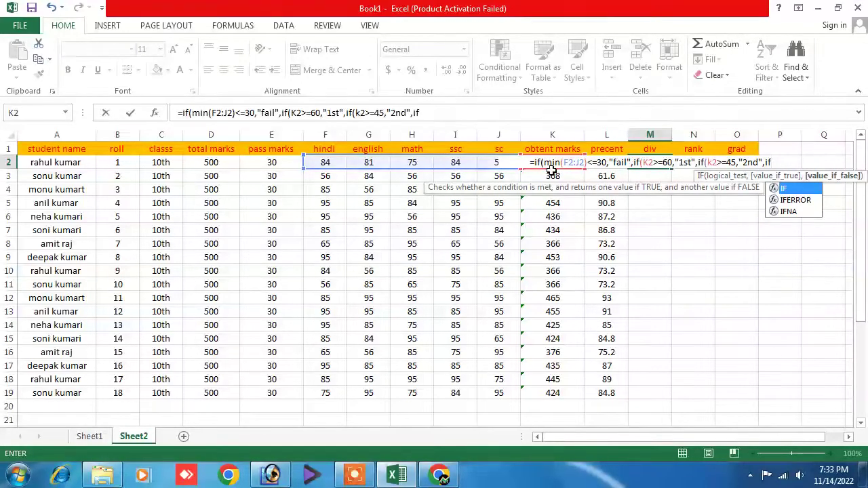
{"action": "type", "text": "("}
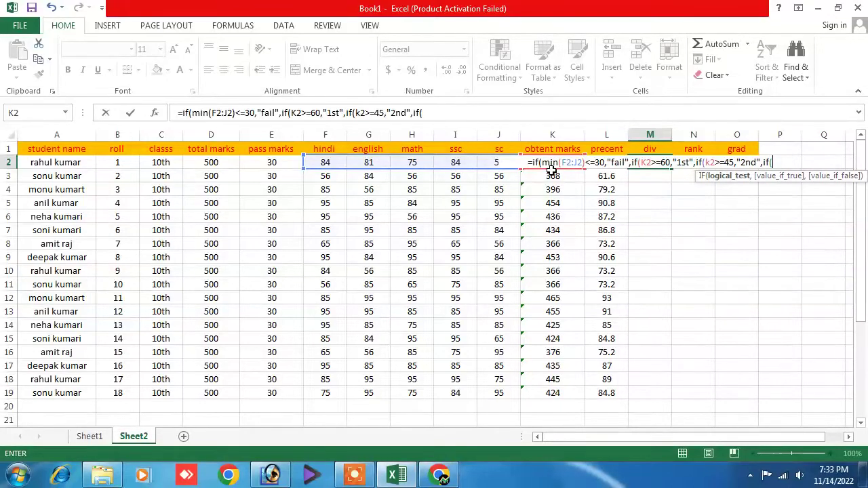
{"action": "type", "text": "k2"}
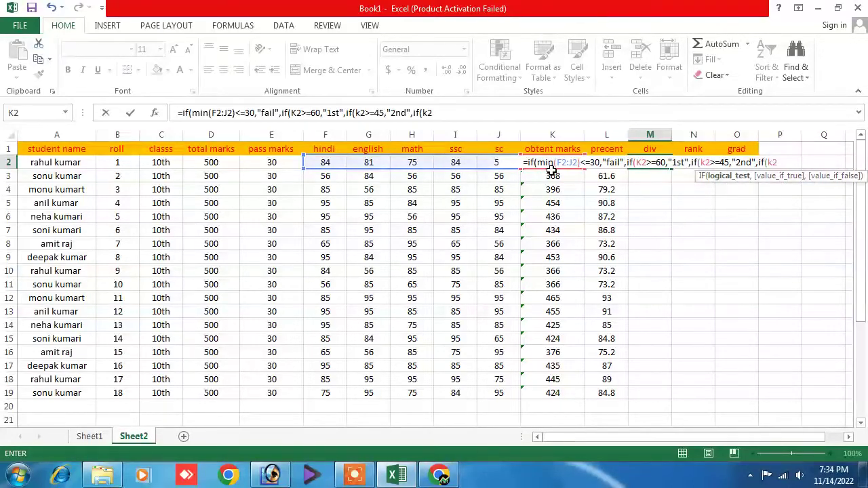
{"action": "type", "text": ">="}
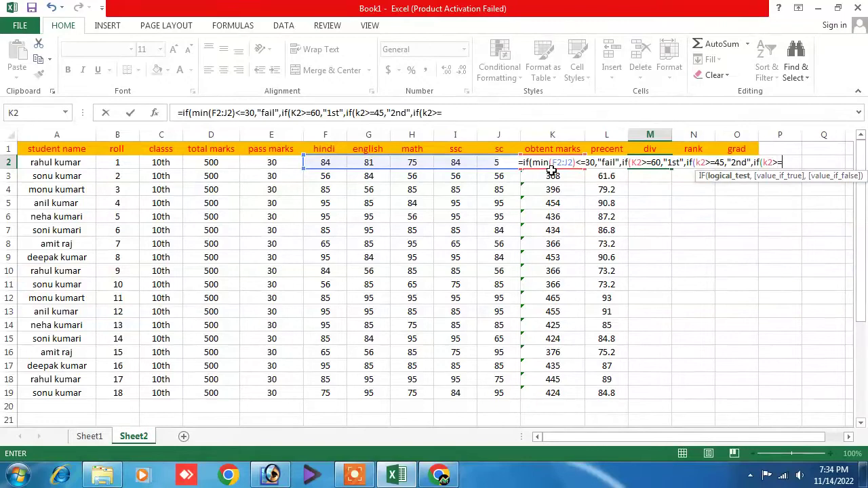
{"action": "type", "text": "30"}
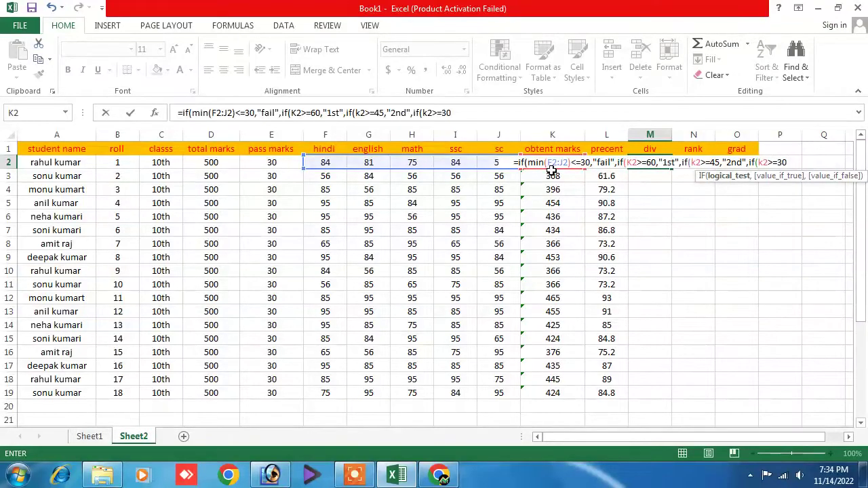
{"action": "type", "text": ","}
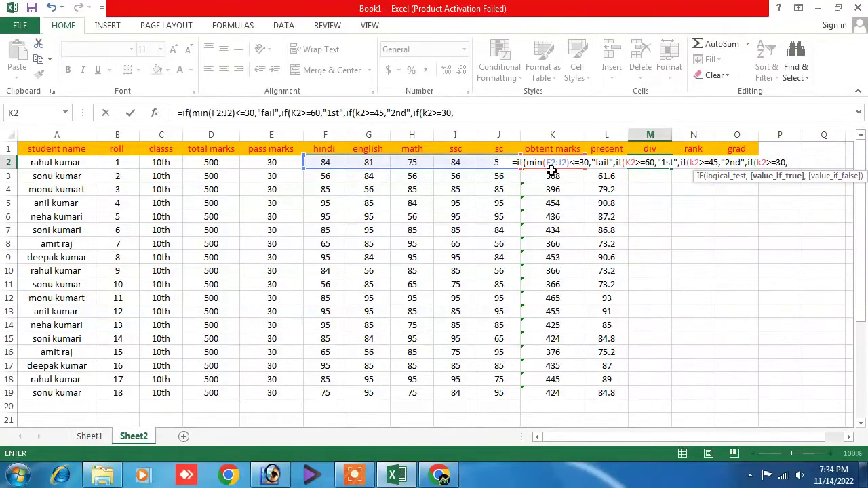
{"action": "type", "text": "\""}
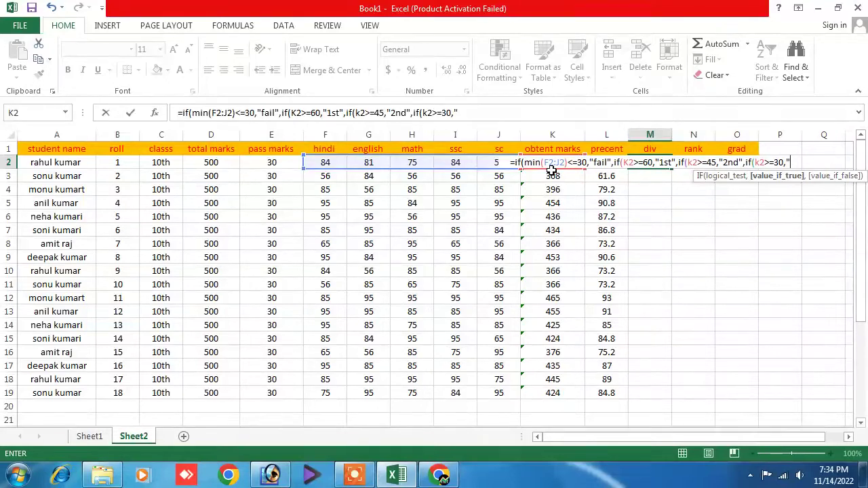
{"action": "type", "text": "3e"}
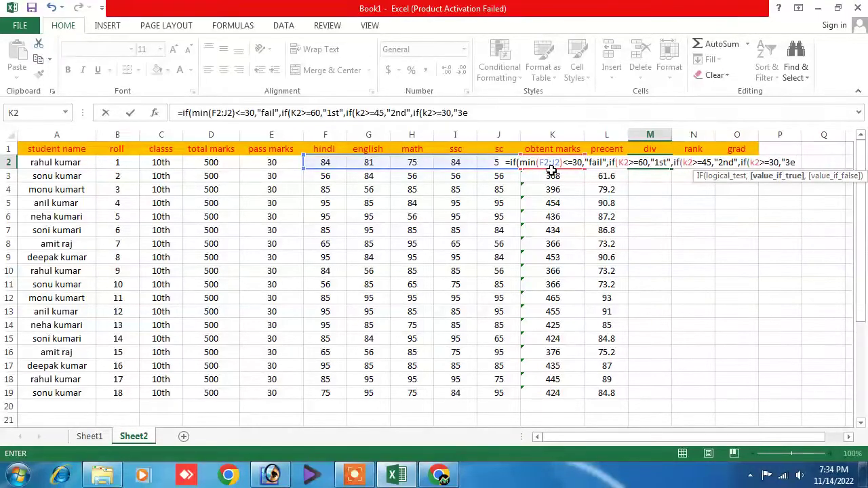
{"action": "key", "text": "BackSpace"}
{"action": "type", "text": "rd"}
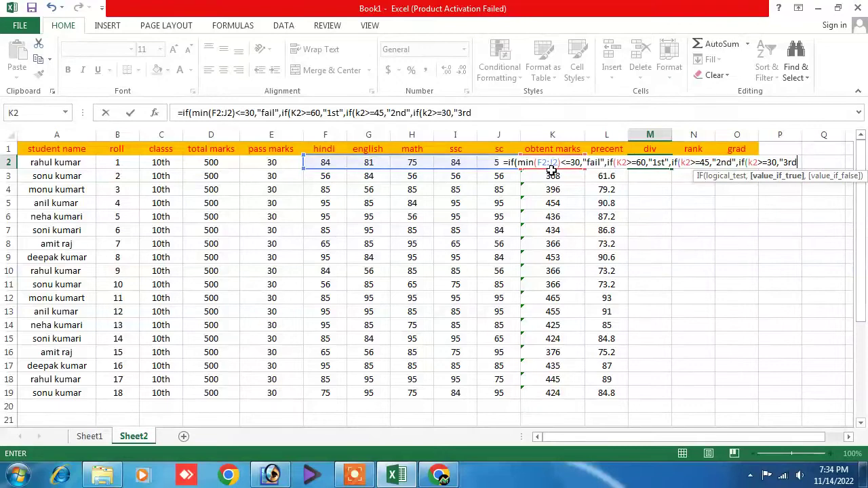
{"action": "type", "text": "\""}
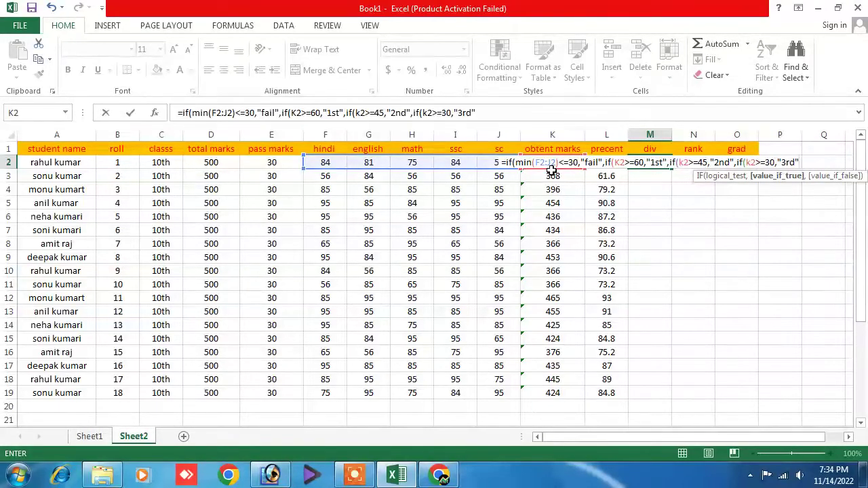
{"action": "type", "text": ",\""}
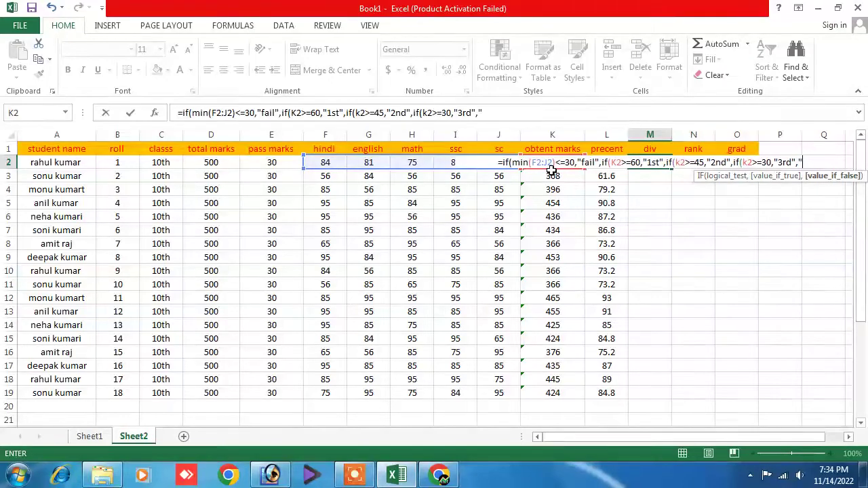
{"action": "type", "text": "fail"}
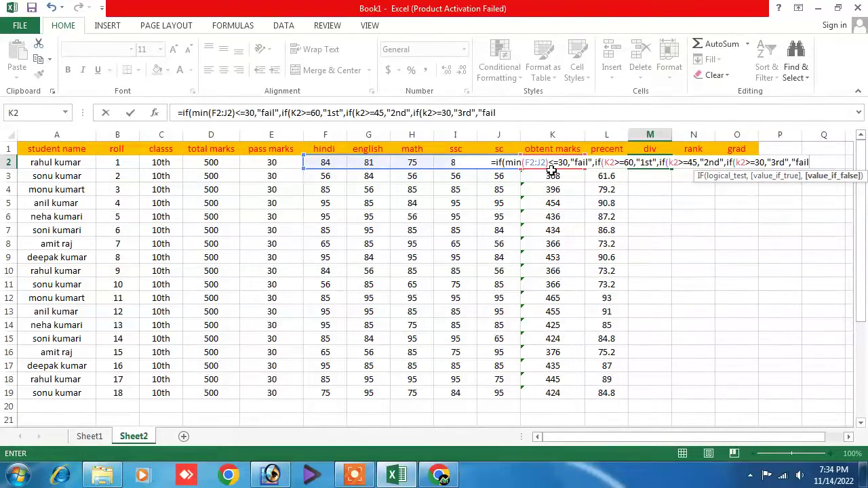
{"action": "type", "text": "\""}
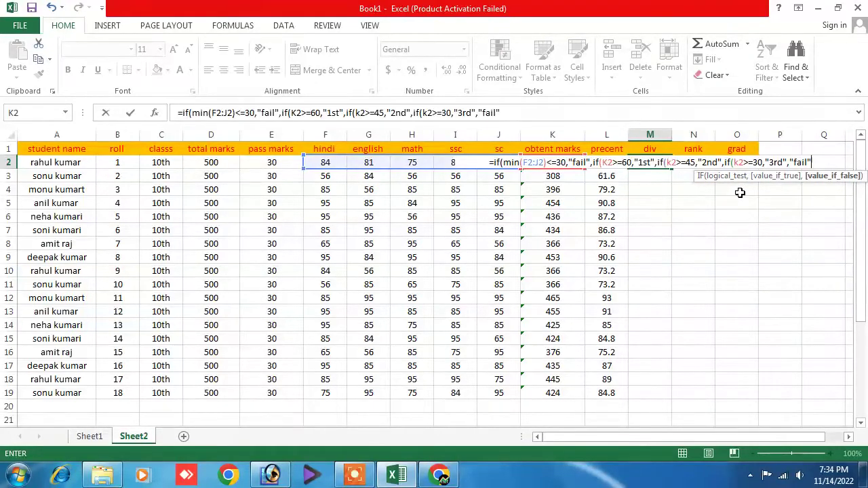
{"action": "type", "text": "))))"}
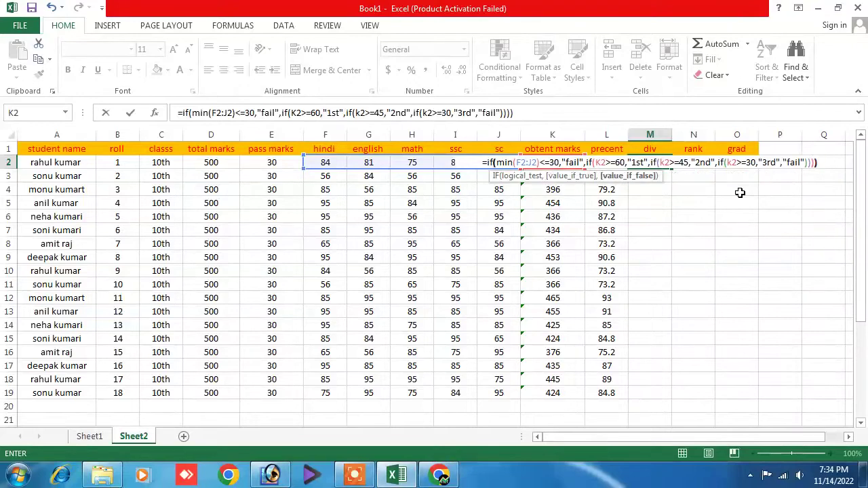
{"action": "key", "text": "Return"}
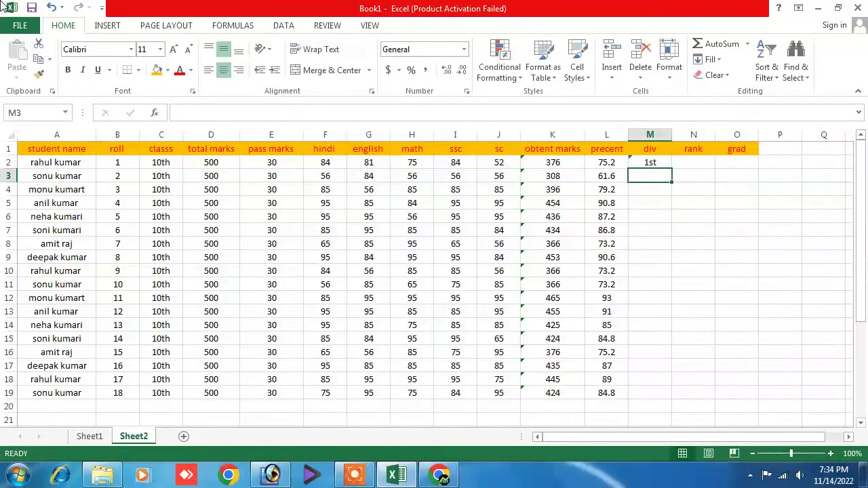
Copy M2's division formula down to M19
{"action": "left_click", "coordinate": [650, 164]}
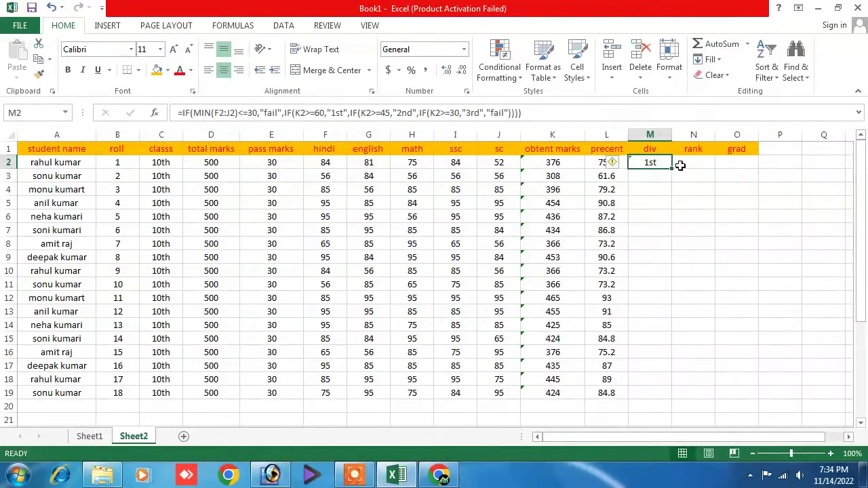
{"action": "left_click_drag", "start_coordinate": [672, 169], "coordinate": [674, 398]}
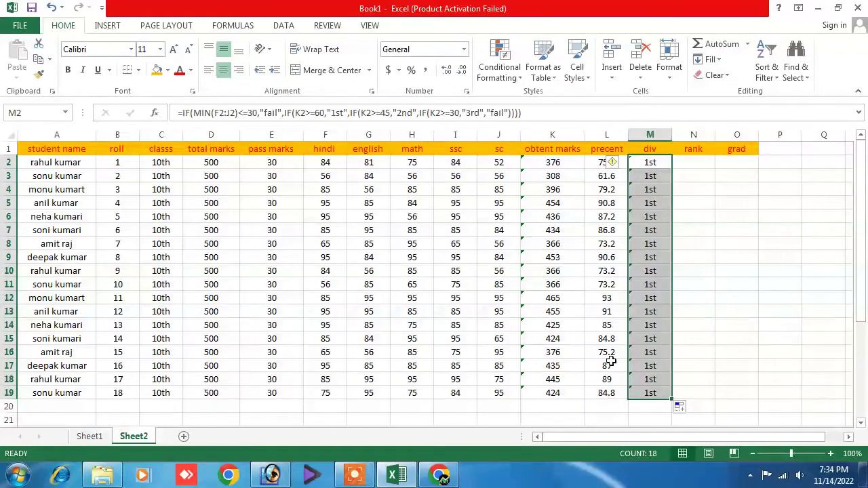
{"action": "left_click", "coordinate": [414, 314]}
{"action": "type", "text": "20"}
{"action": "key", "text": "Return"}
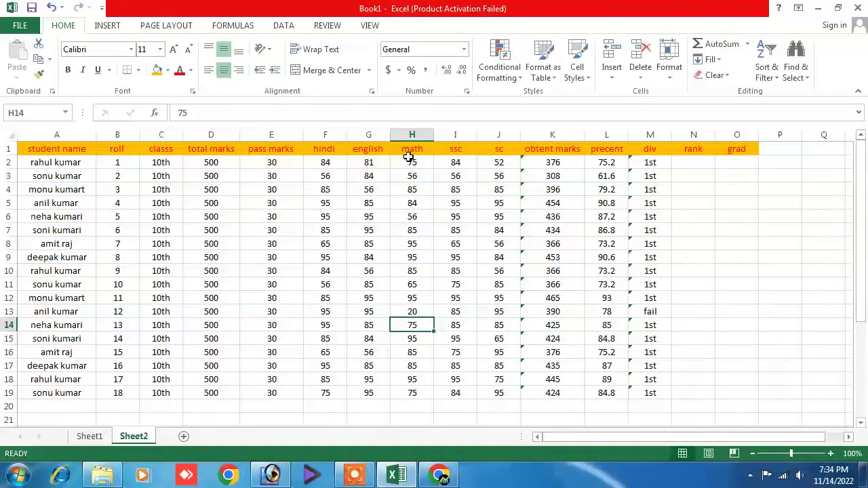
{"action": "left_click", "coordinate": [408, 312]}
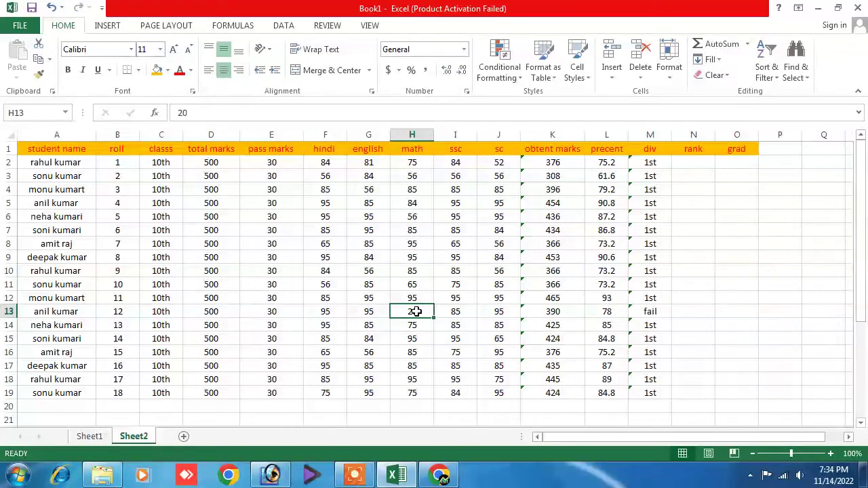
{"action": "type", "text": "85"}
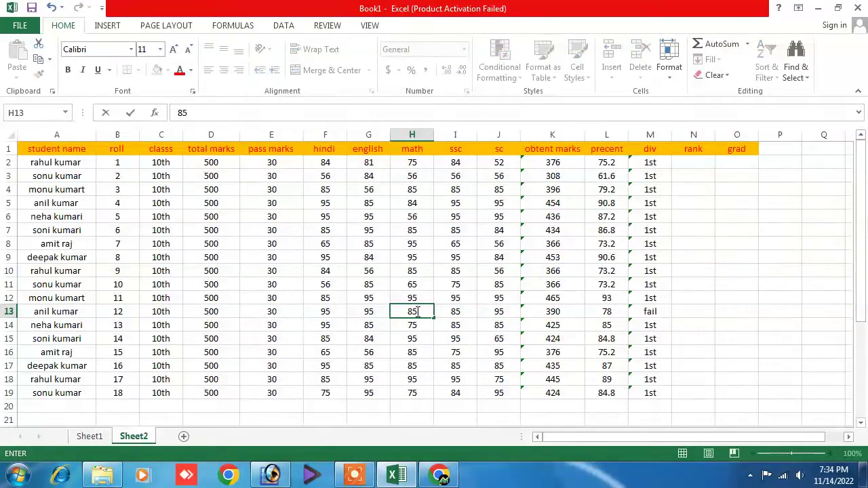
{"action": "key", "text": "Return"}
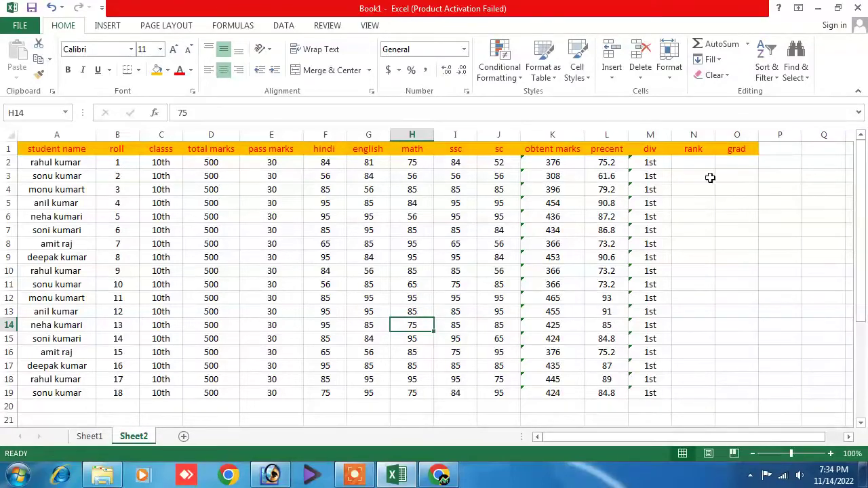
{"action": "left_click", "coordinate": [697, 158]}
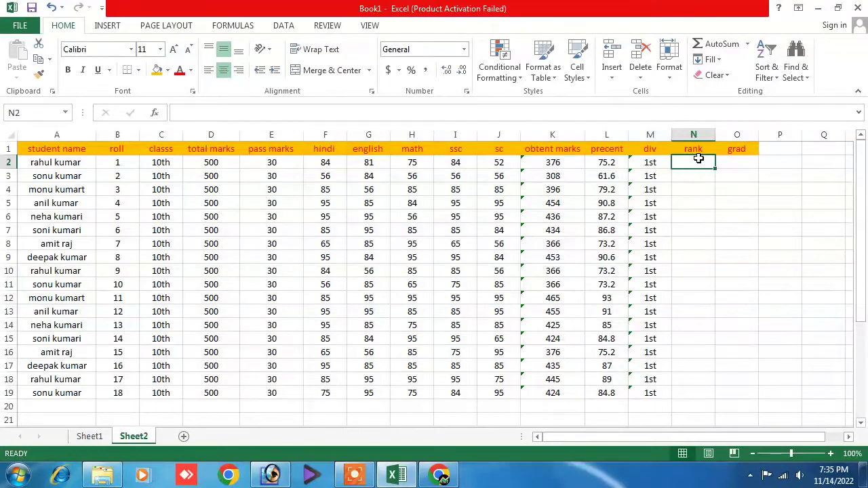
Enter =RANK(L2,$L$2:$L$19) in N2 and fill it down the rank column for all students
{"action": "type", "text": "=r"}
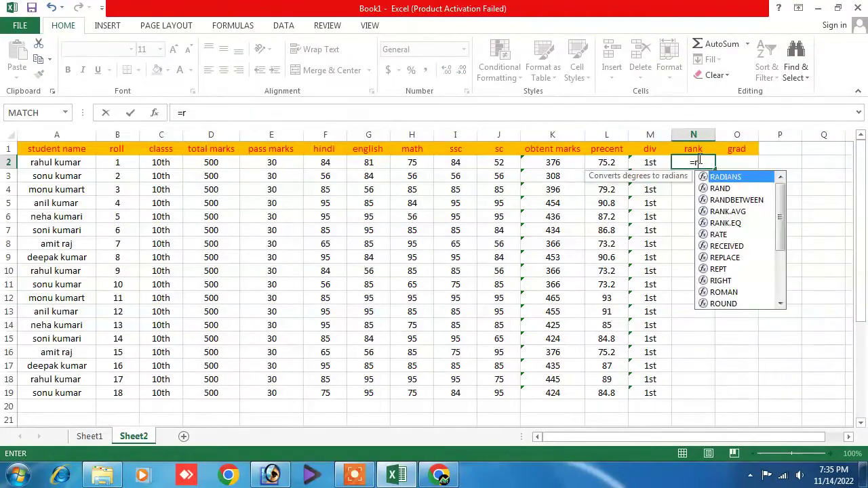
{"action": "type", "text": "an"}
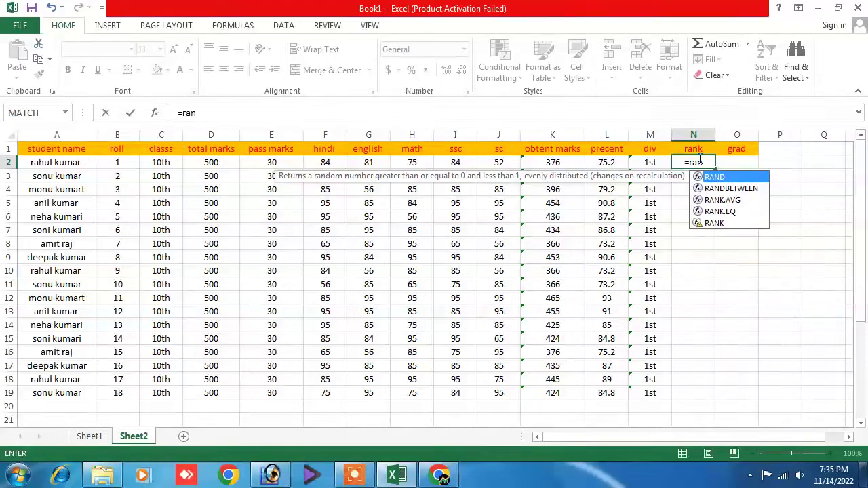
{"action": "type", "text": "k"}
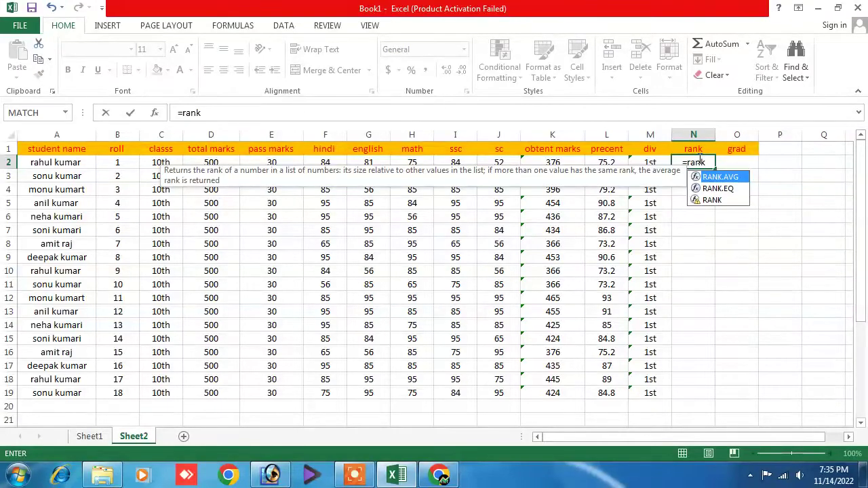
{"action": "type", "text": "("}
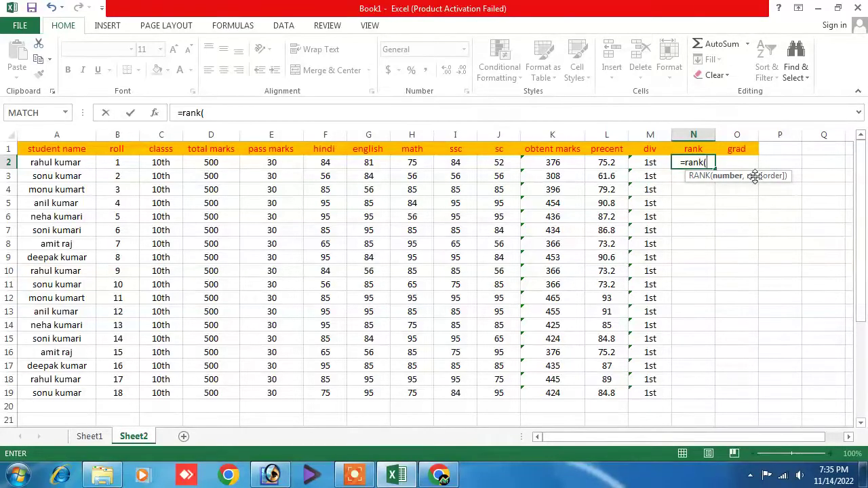
{"action": "left_click", "coordinate": [608, 162]}
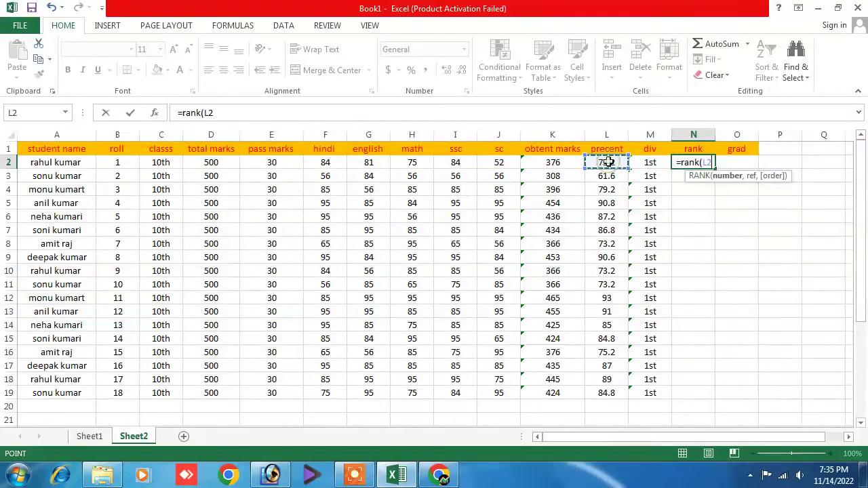
{"action": "type", "text": ","}
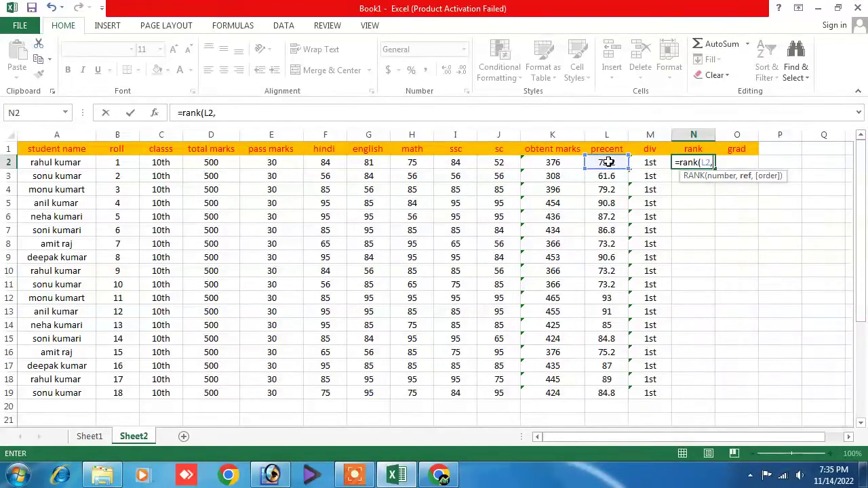
{"action": "left_click_drag", "start_coordinate": [608, 163], "coordinate": [603, 389]}
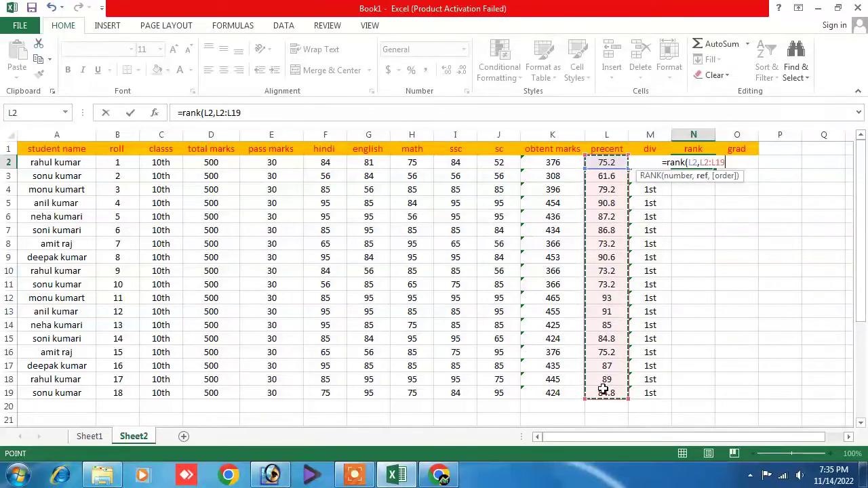
{"action": "key", "text": "F4"}
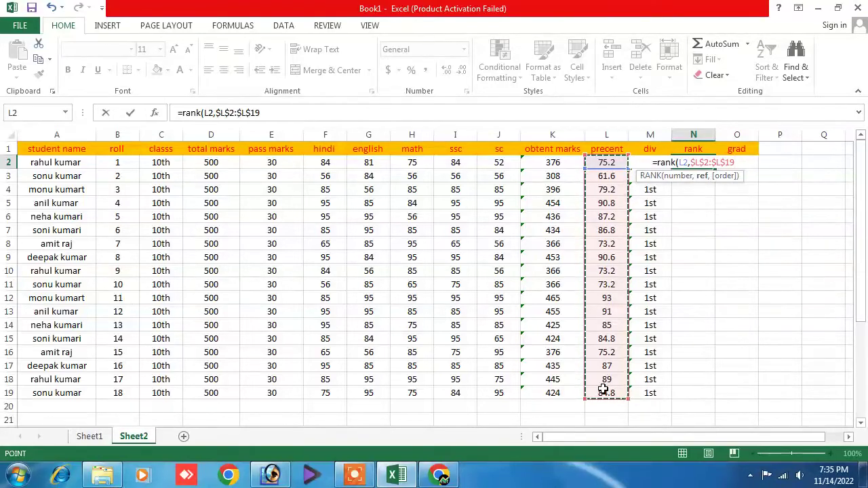
{"action": "type", "text": ")"}
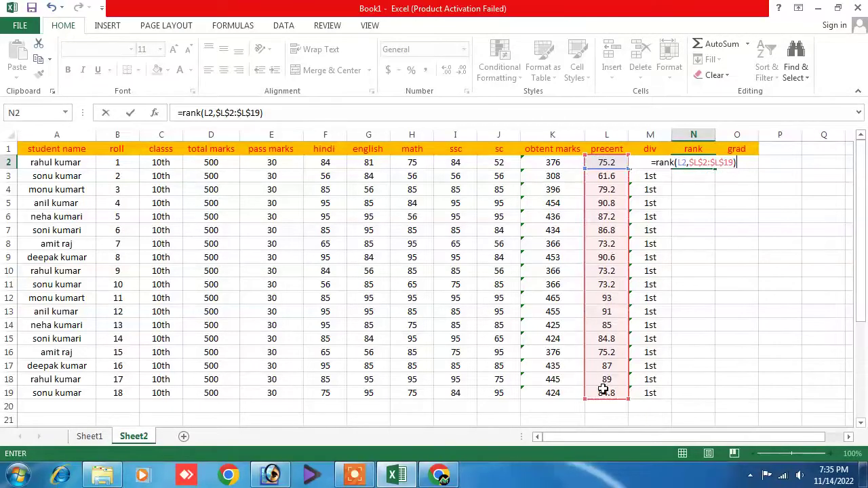
{"action": "key", "text": "Return"}
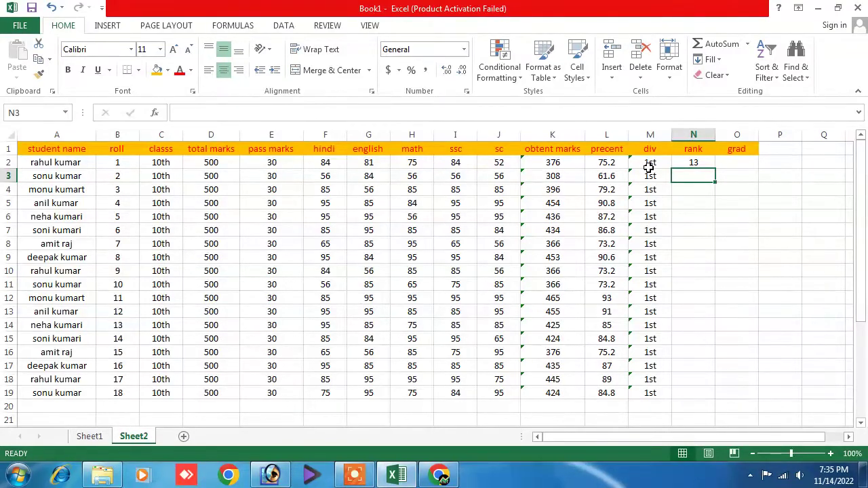
{"action": "left_click", "coordinate": [694, 163]}
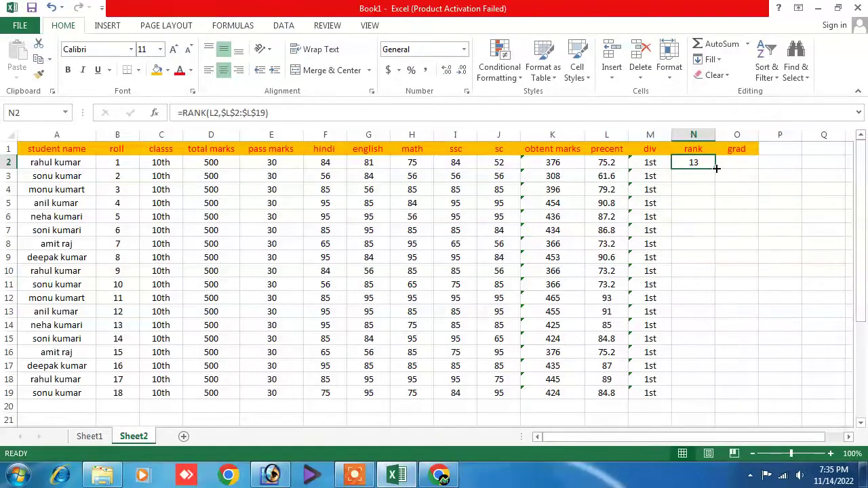
{"action": "left_click_drag", "start_coordinate": [716, 169], "coordinate": [708, 401]}
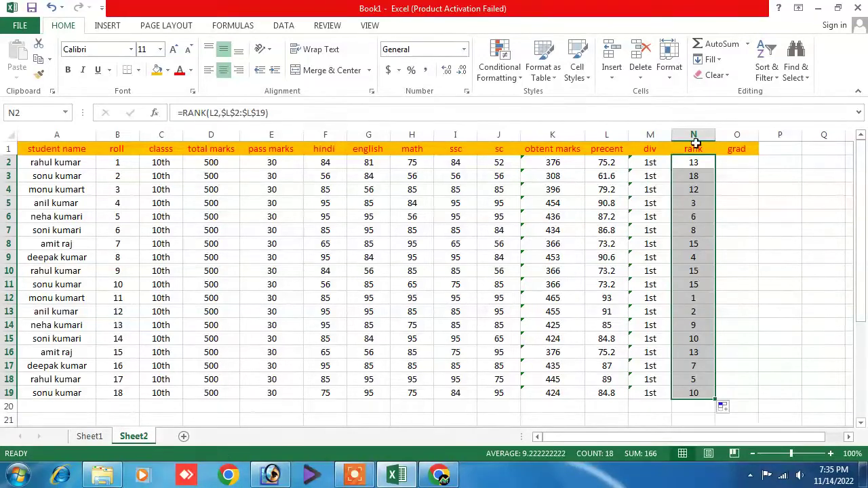
Verify the RANK formula in N12 and the percentage formula in L12, then select O2
{"action": "left_click", "coordinate": [693, 299]}
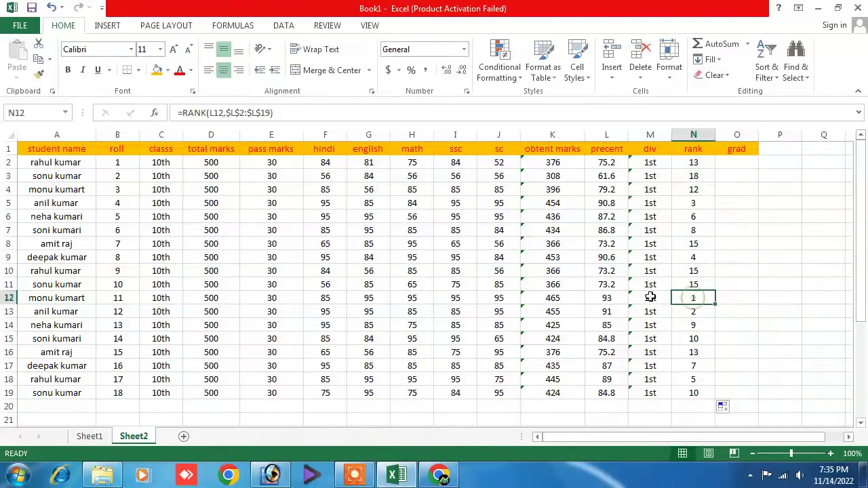
{"action": "left_click", "coordinate": [601, 298]}
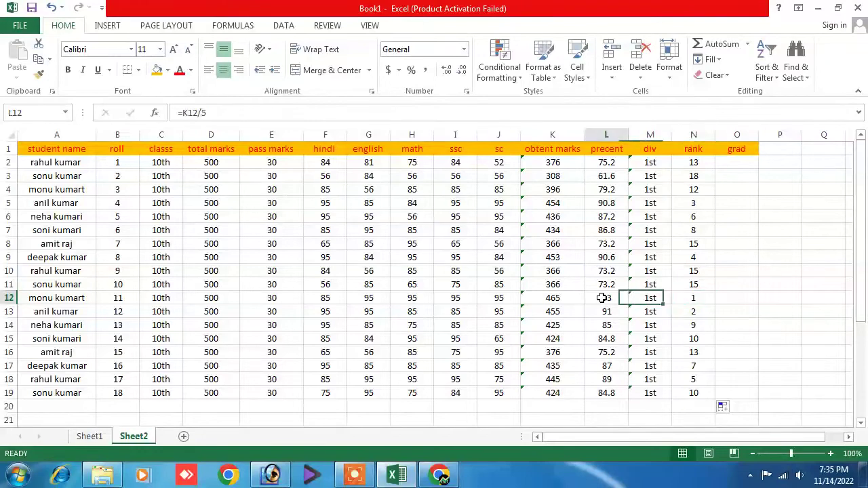
{"action": "left_click", "coordinate": [709, 298]}
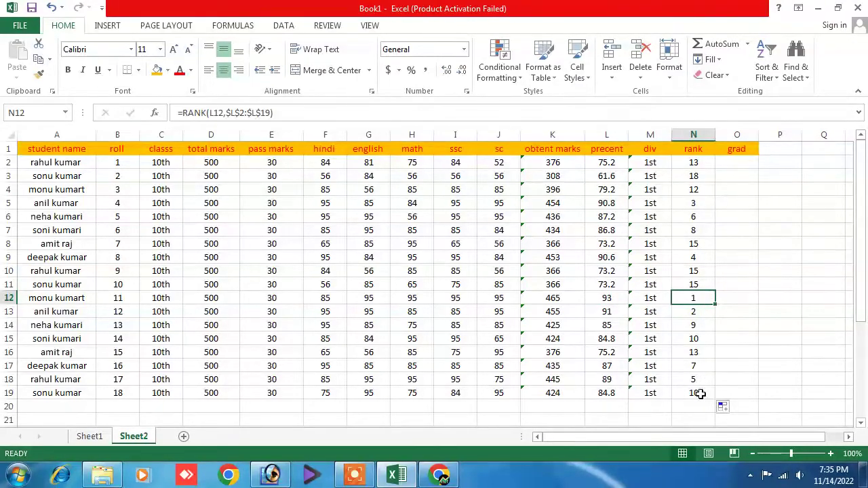
{"action": "left_click", "coordinate": [661, 405]}
{"action": "left_click", "coordinate": [745, 166]}
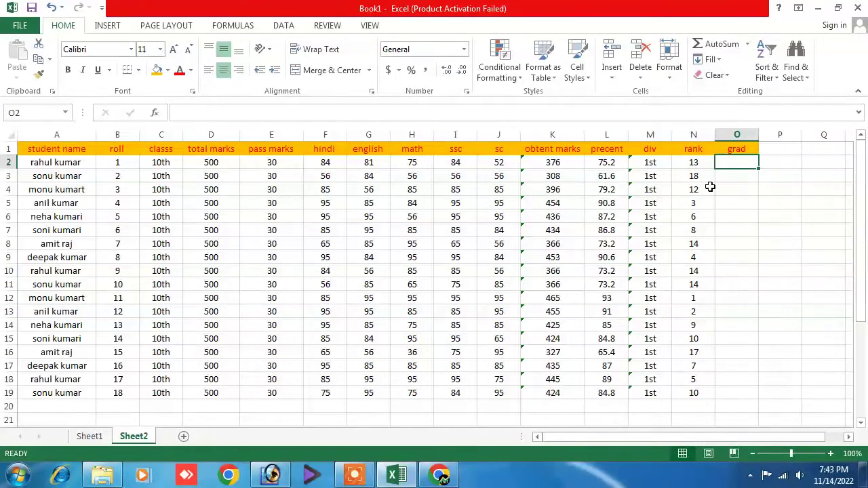
Enter =IF(L2>=90,"A",IF(L2>=80,"B",IF(L2>=50,"C"))) in O2, grading the first student C
{"action": "type", "text": "="}
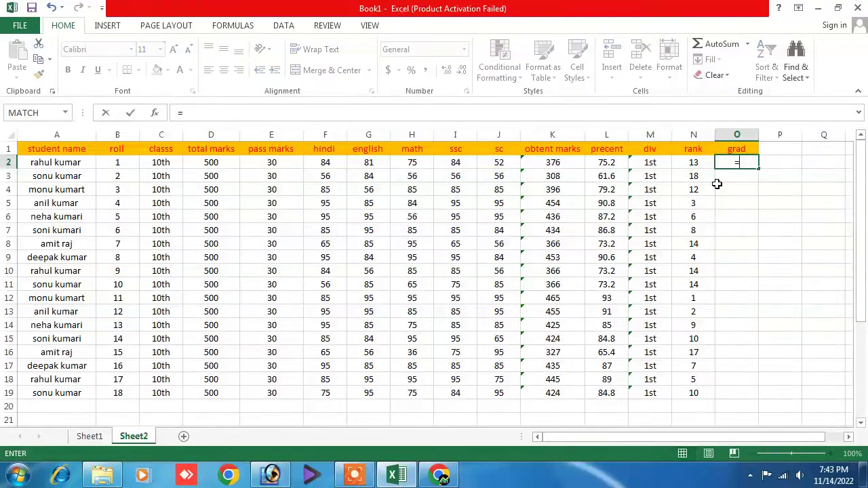
{"action": "type", "text": "if("}
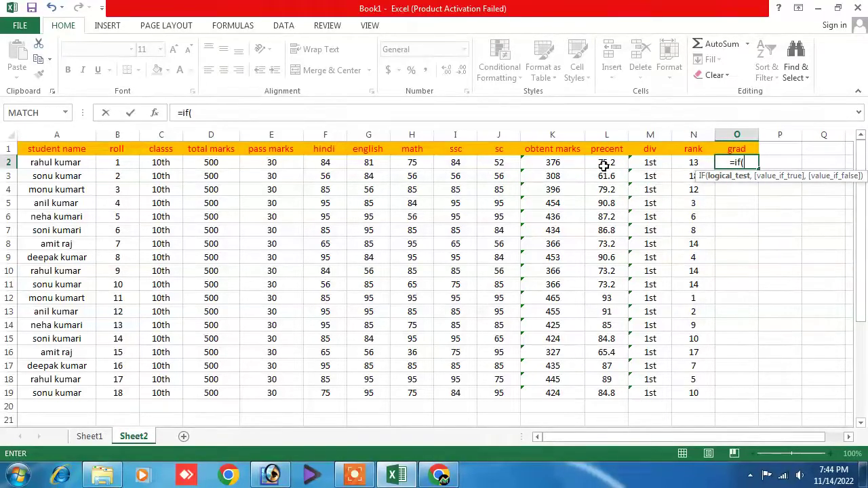
{"action": "type", "text": "l2"}
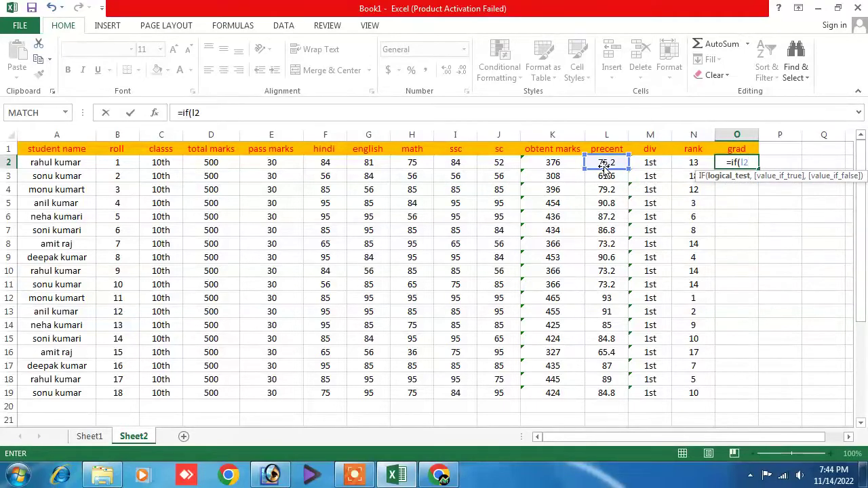
{"action": "type", "text": ">="}
{"action": "type", "text": "90"}
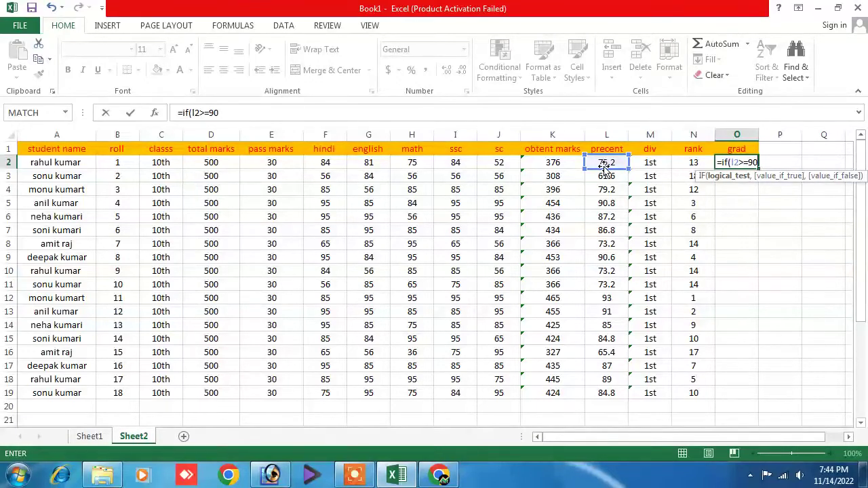
{"action": "type", "text": ",\"A"}
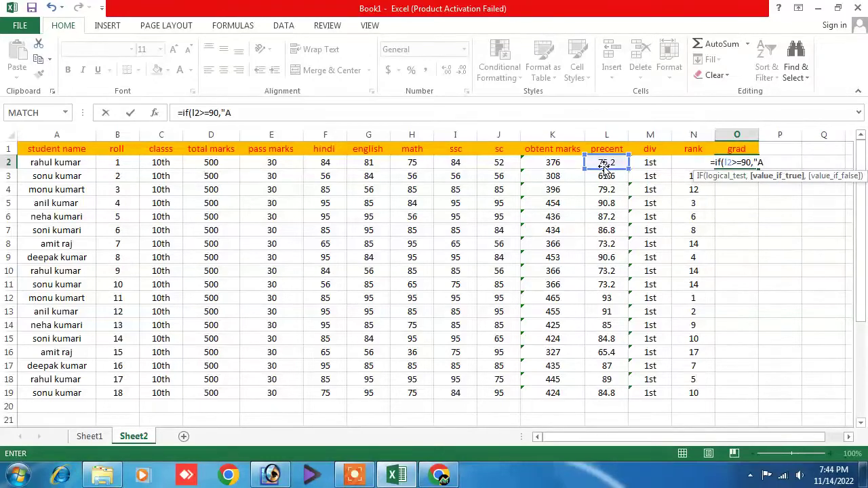
{"action": "type", "text": "\""}
{"action": "type", "text": ","}
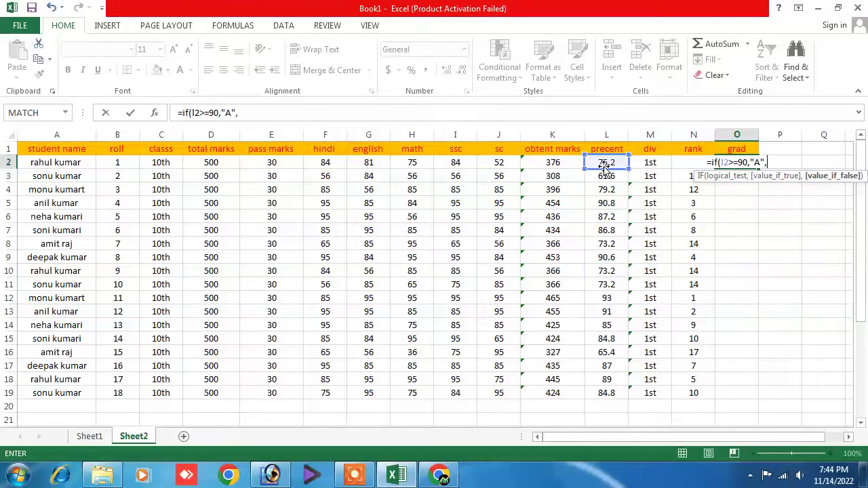
{"action": "type", "text": "if"}
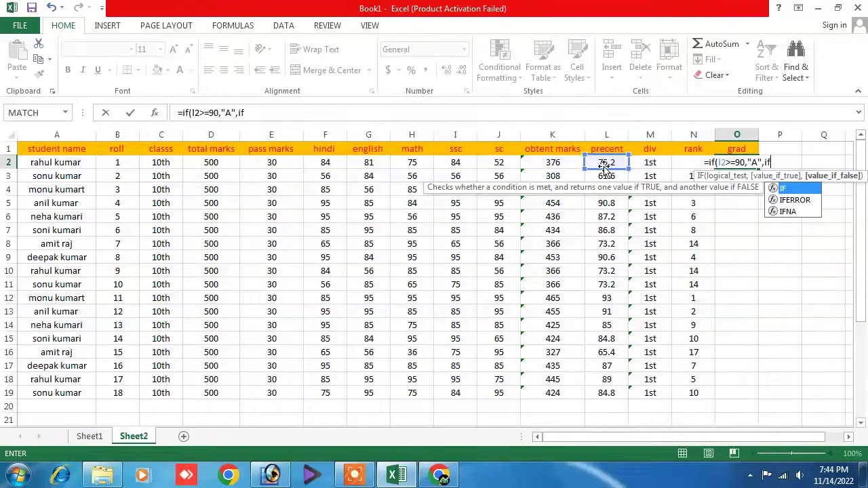
{"action": "type", "text": "(l2"}
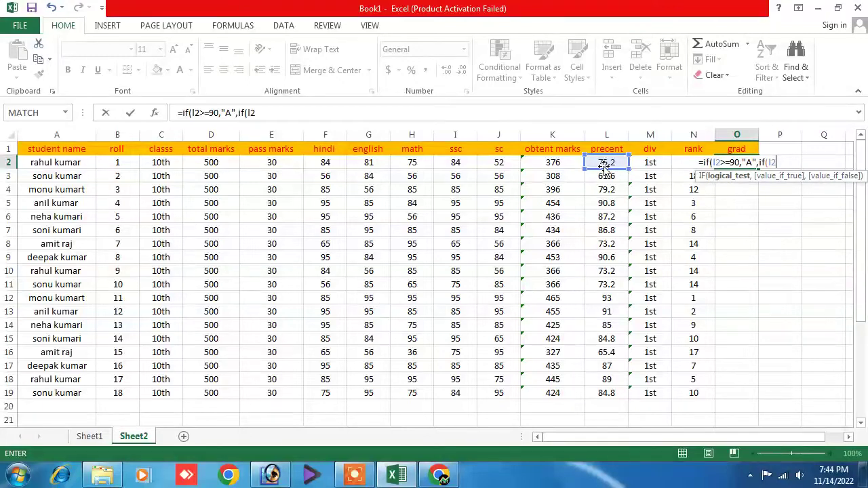
{"action": "type", "text": ">="}
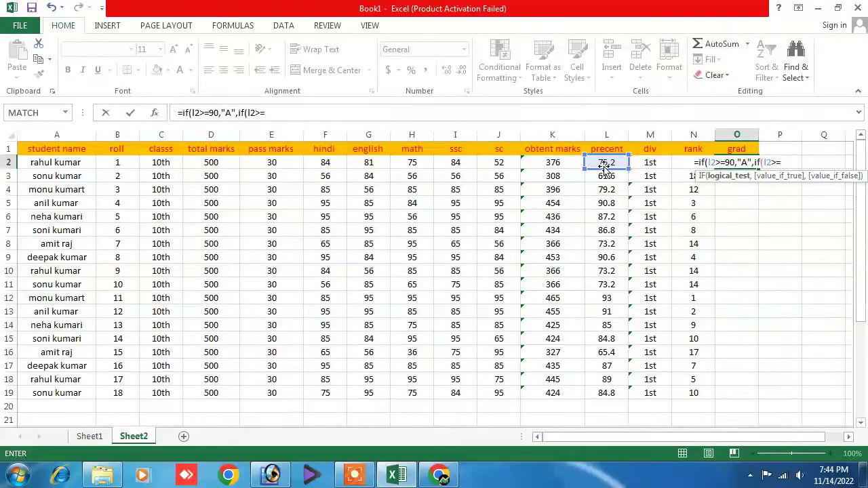
{"action": "type", "text": "80"}
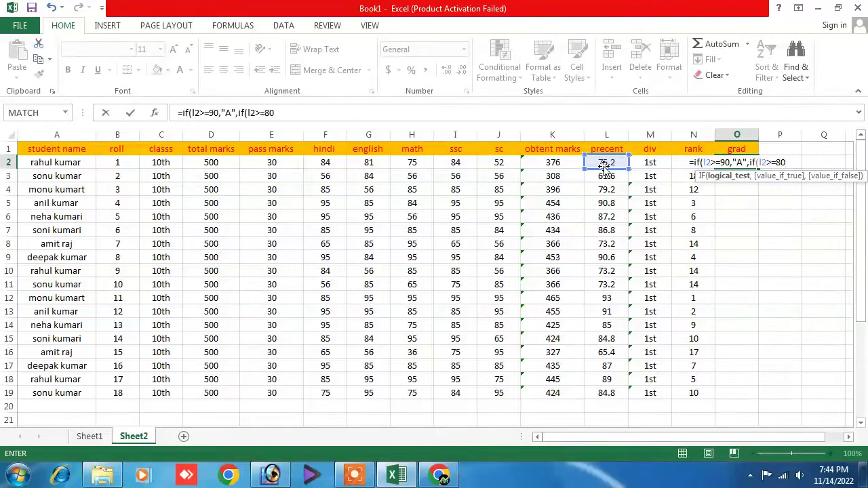
{"action": "type", "text": ",\""}
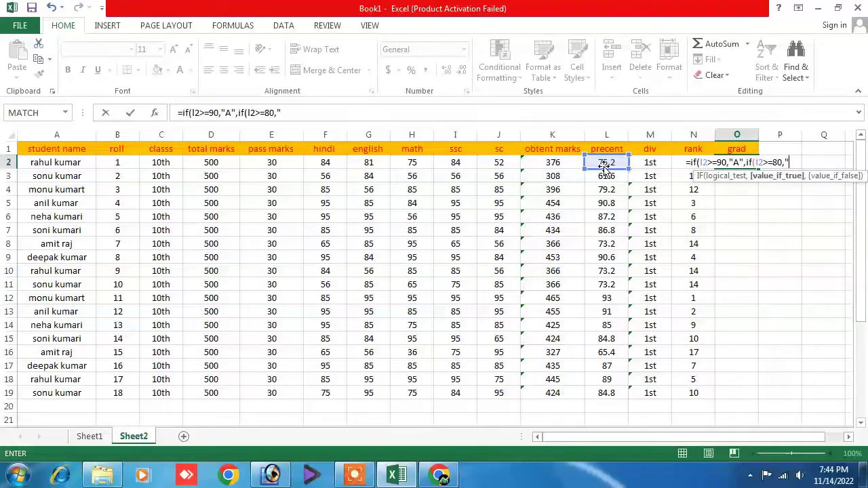
{"action": "type", "text": "B"}
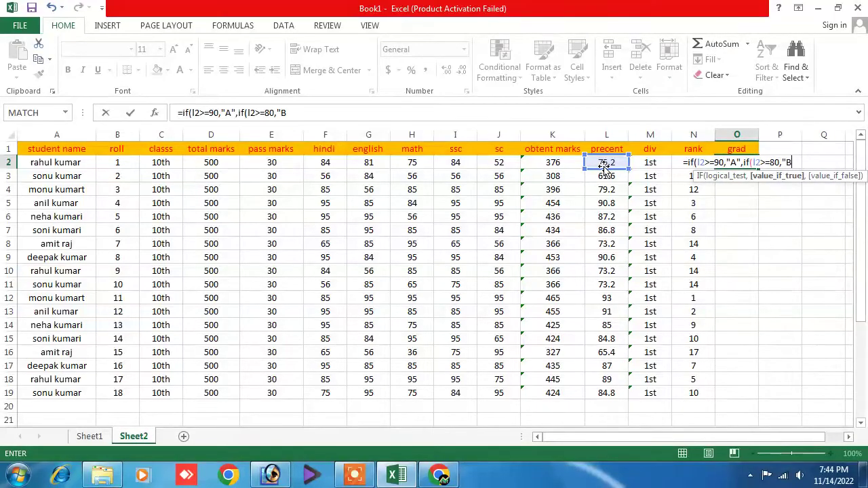
{"action": "type", "text": "\""}
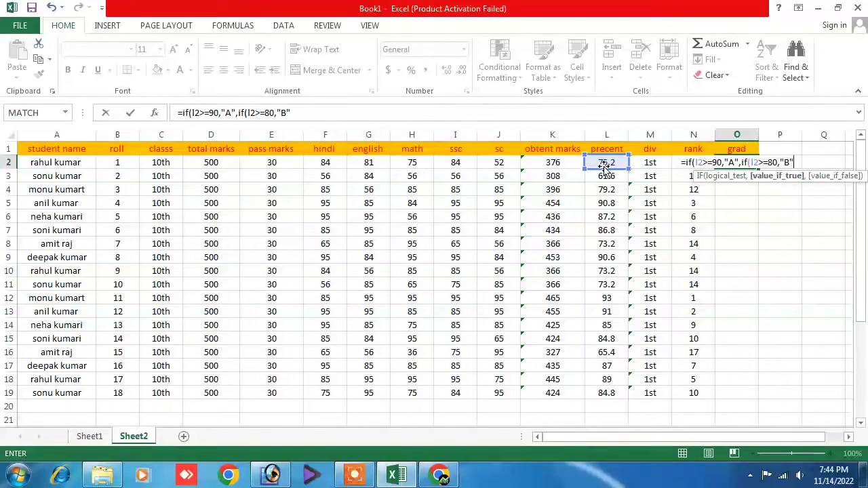
{"action": "type", "text": ","}
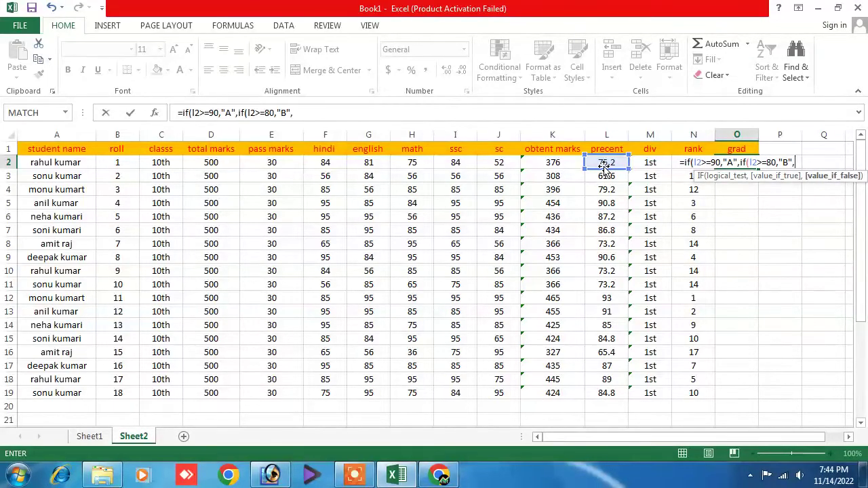
{"action": "type", "text": "if"}
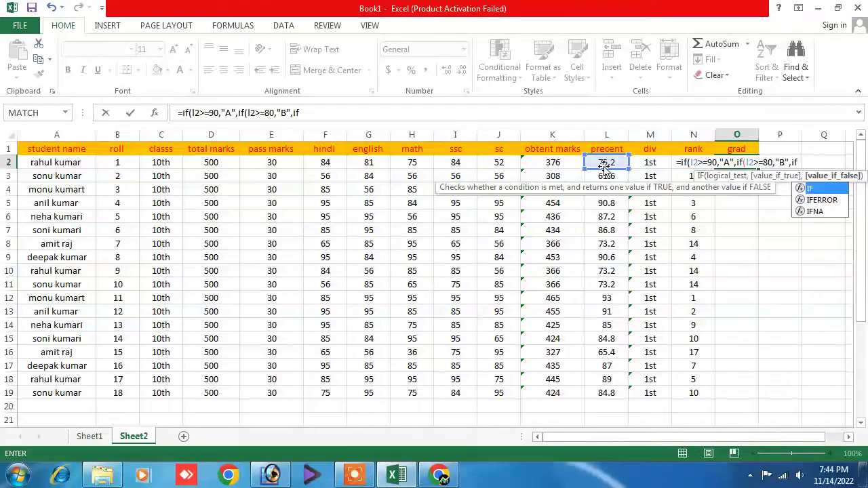
{"action": "type", "text": "("}
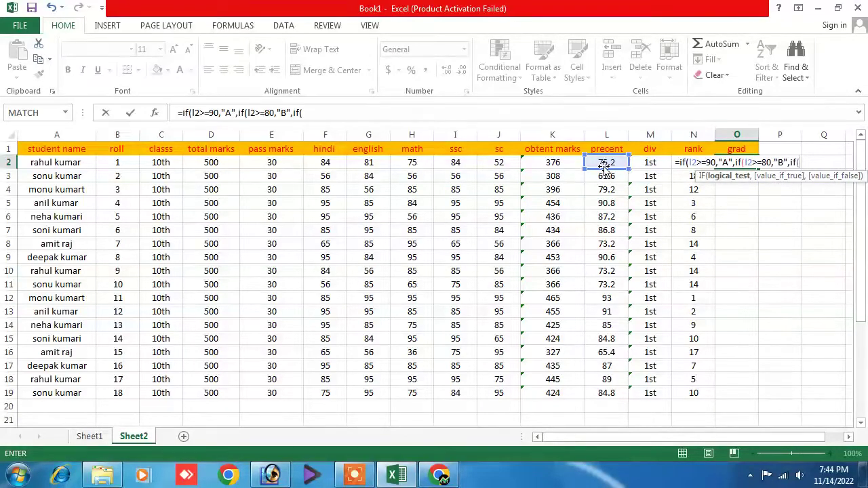
{"action": "type", "text": "l2>=50,"}
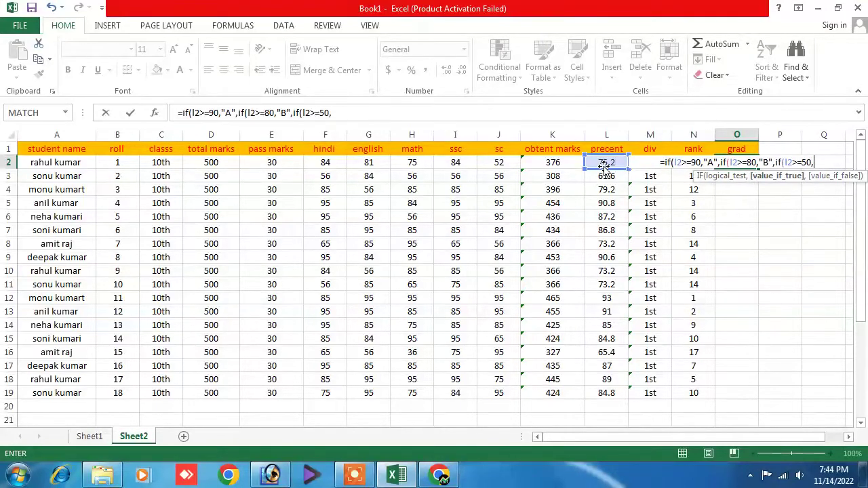
{"action": "type", "text": "\"c"}
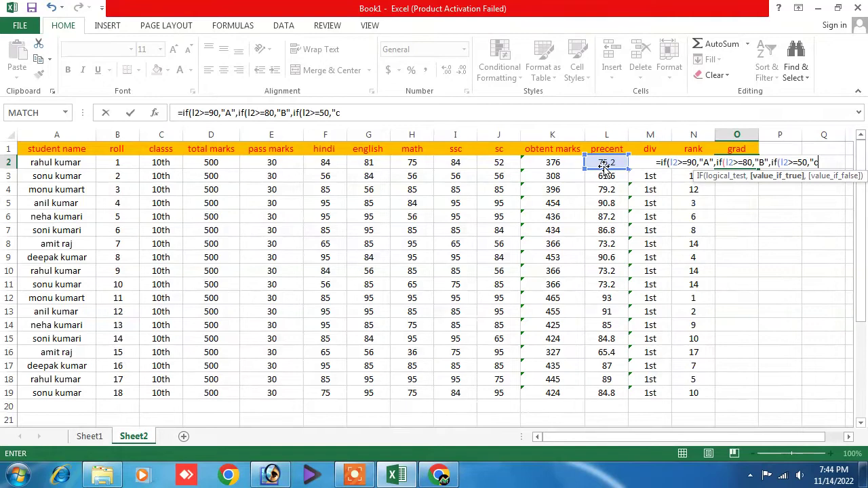
{"action": "key", "text": "BackSpace"}
{"action": "type", "text": "C\""}
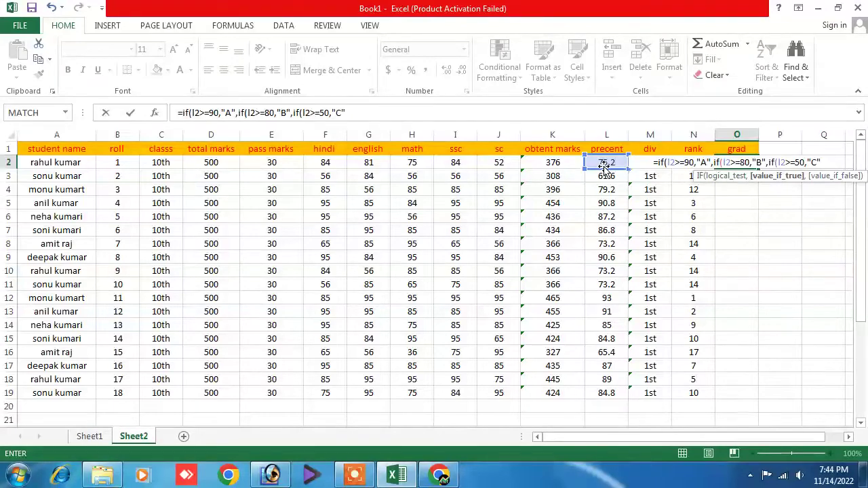
{"action": "type", "text": ")))"}
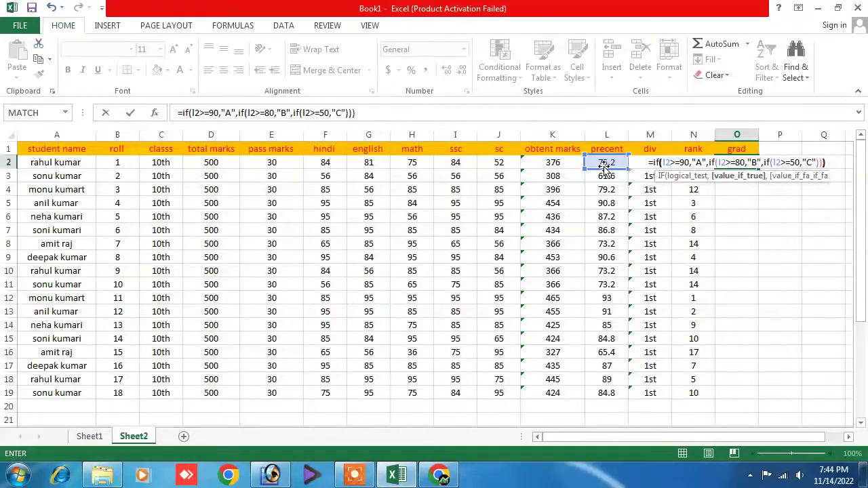
{"action": "key", "text": "Return"}
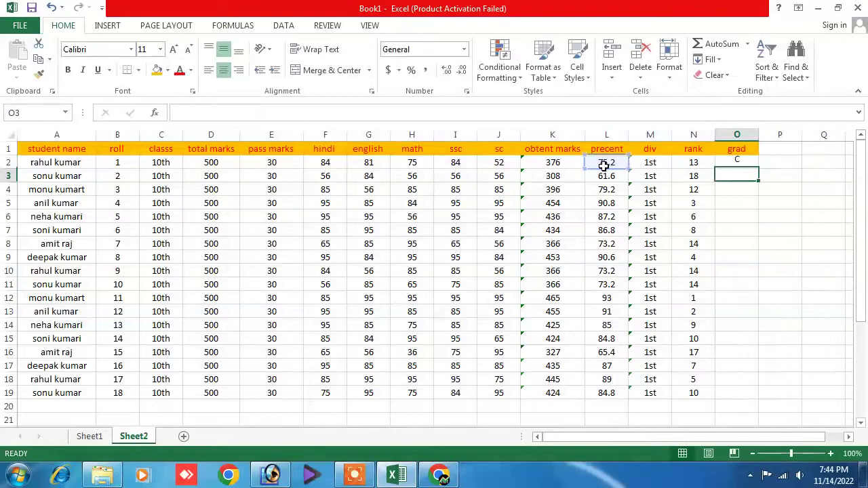
Copy the grade formula from O2 down to O19 and check the copied formula in O4
{"action": "left_click", "coordinate": [729, 164]}
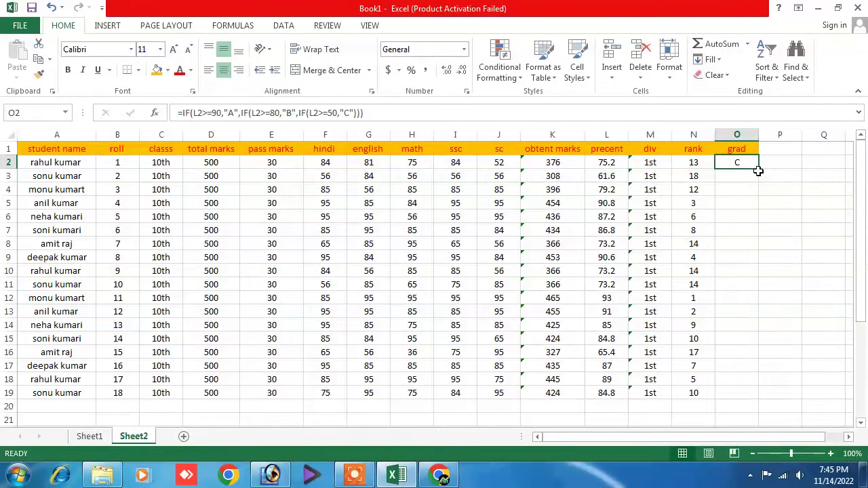
{"action": "left_click_drag", "start_coordinate": [758, 170], "coordinate": [756, 401]}
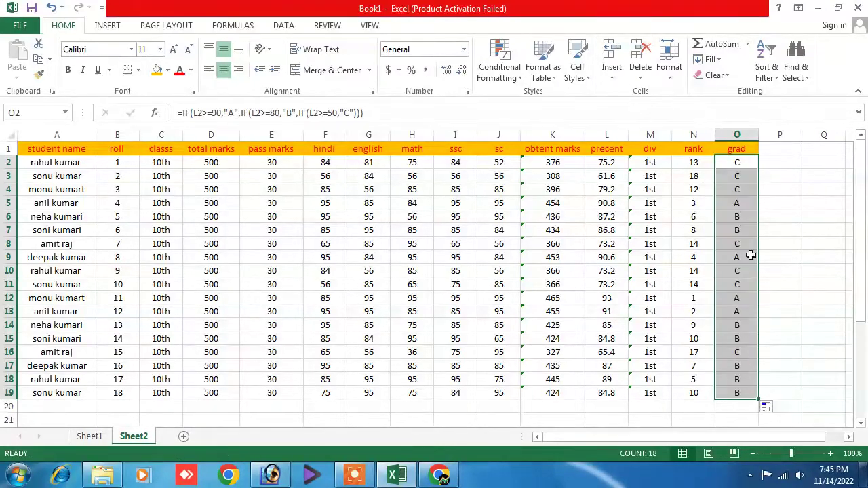
{"action": "left_click", "coordinate": [743, 167]}
{"action": "left_click", "coordinate": [740, 190]}
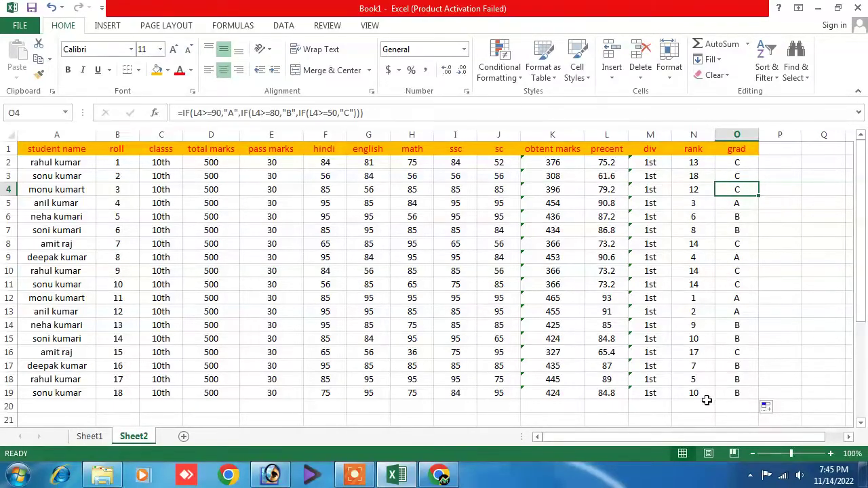
{"action": "scroll", "coordinate": [628, 386], "scroll_direction": "down", "scroll_amount": 2}
{"action": "scroll", "coordinate": [628, 385], "scroll_direction": "up", "scroll_amount": 2}
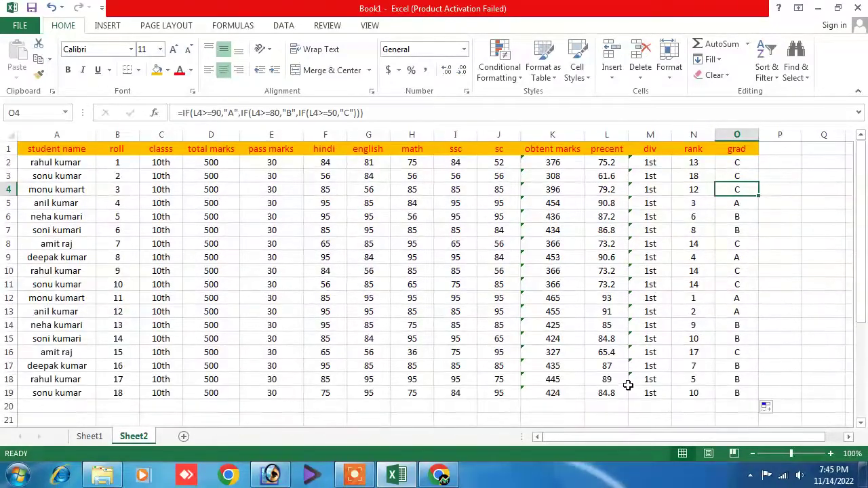